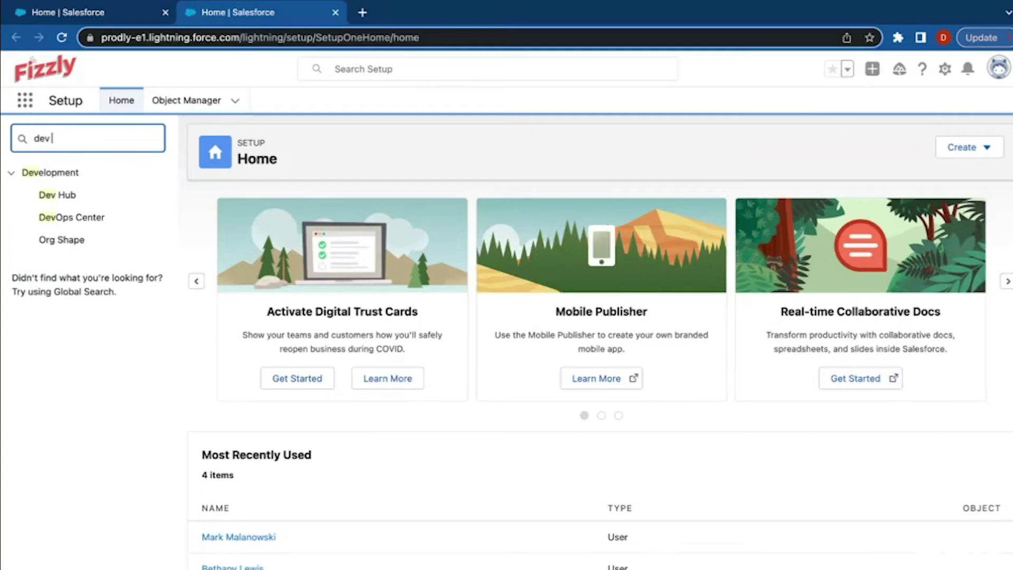
Enable DevOps Center, accept its product terms, and start the package install.
{"action": "left_click", "coordinate": [81, 220]}
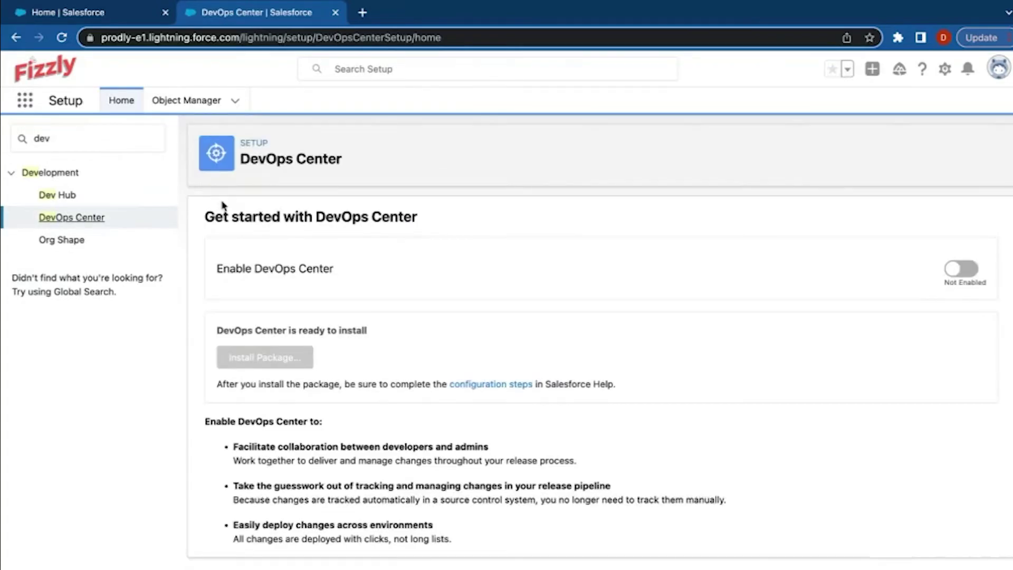
{"action": "left_click", "coordinate": [965, 269]}
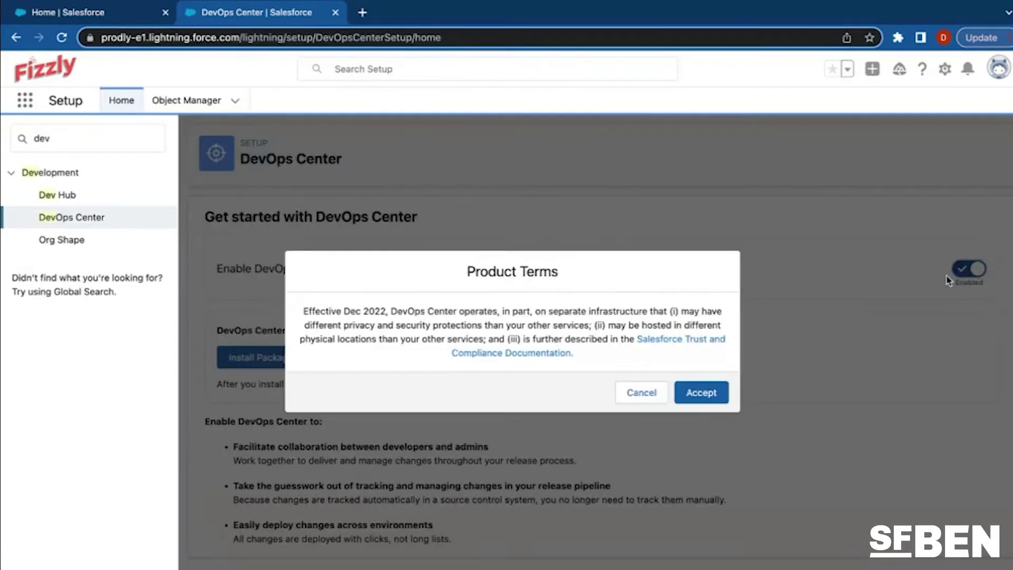
{"action": "left_click", "coordinate": [704, 393]}
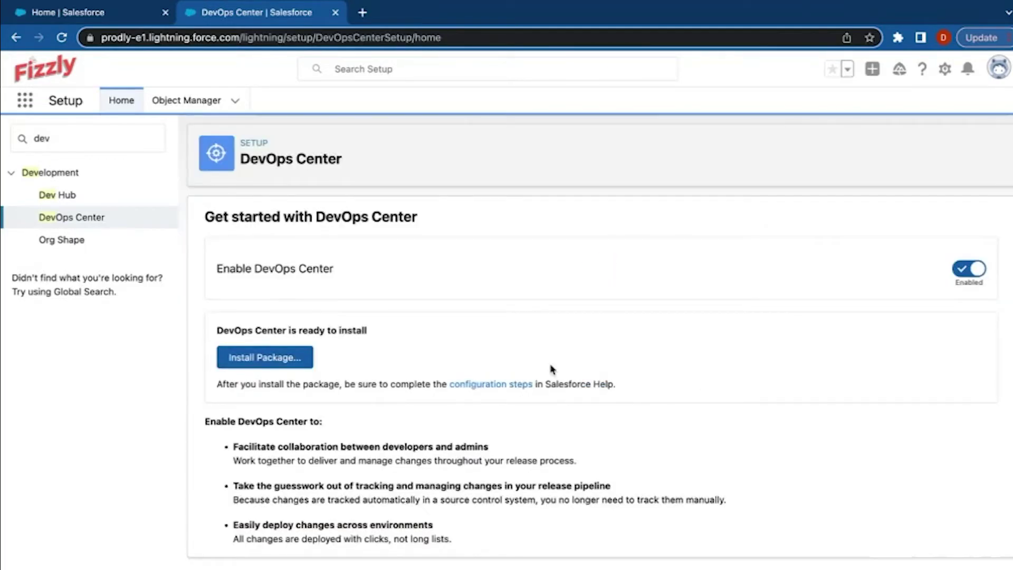
{"action": "left_click", "coordinate": [297, 361]}
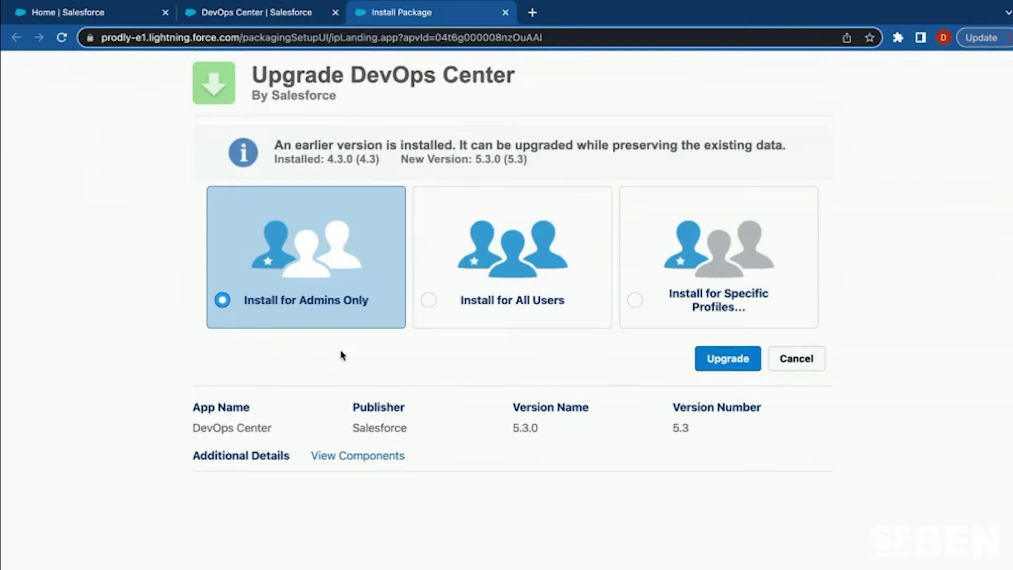
Upgrade DevOps Center to 5.3 for all users, granting the listed third-party sites access.
{"action": "left_click", "coordinate": [427, 301]}
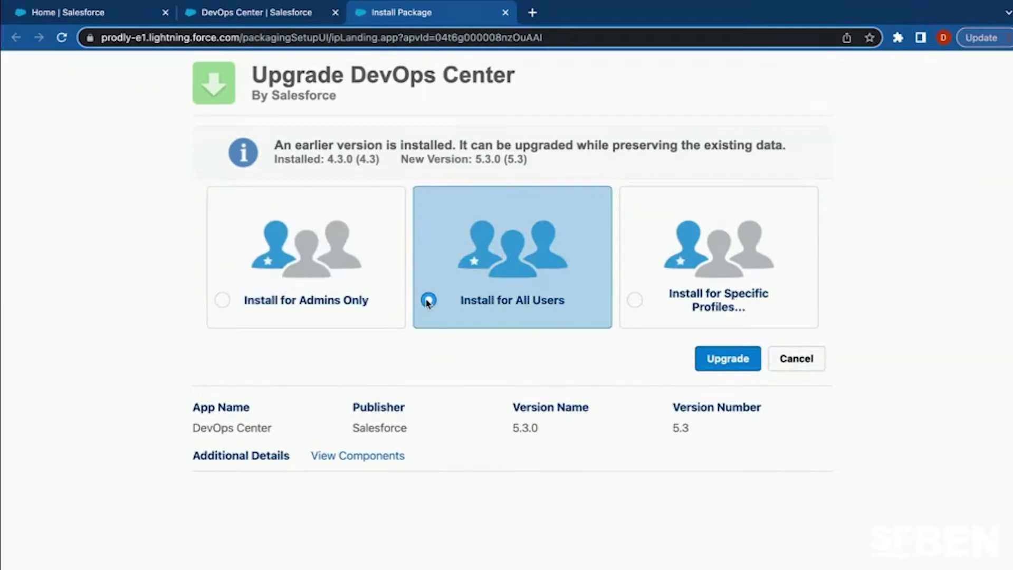
{"action": "left_click", "coordinate": [710, 365]}
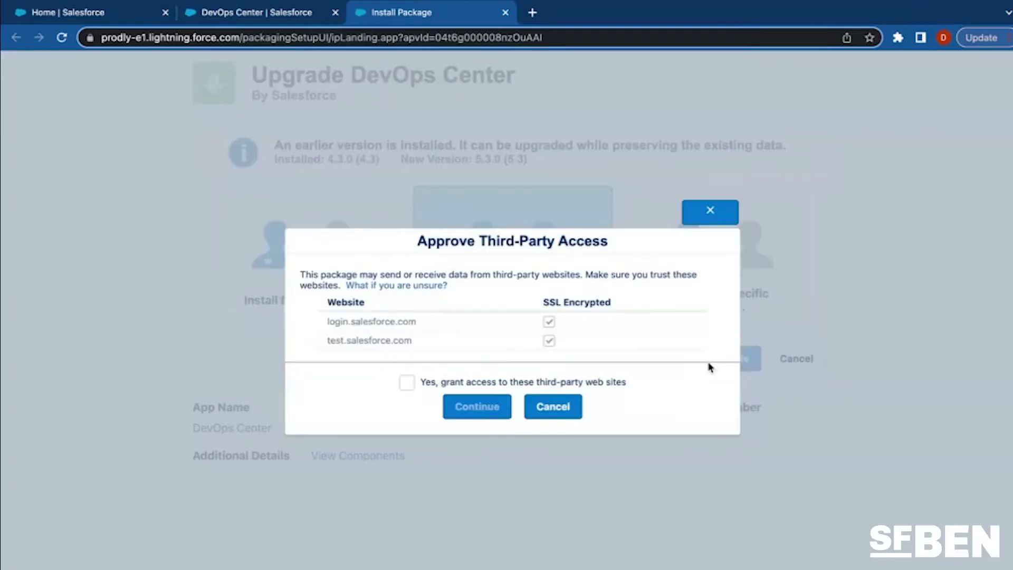
{"action": "left_click", "coordinate": [411, 388]}
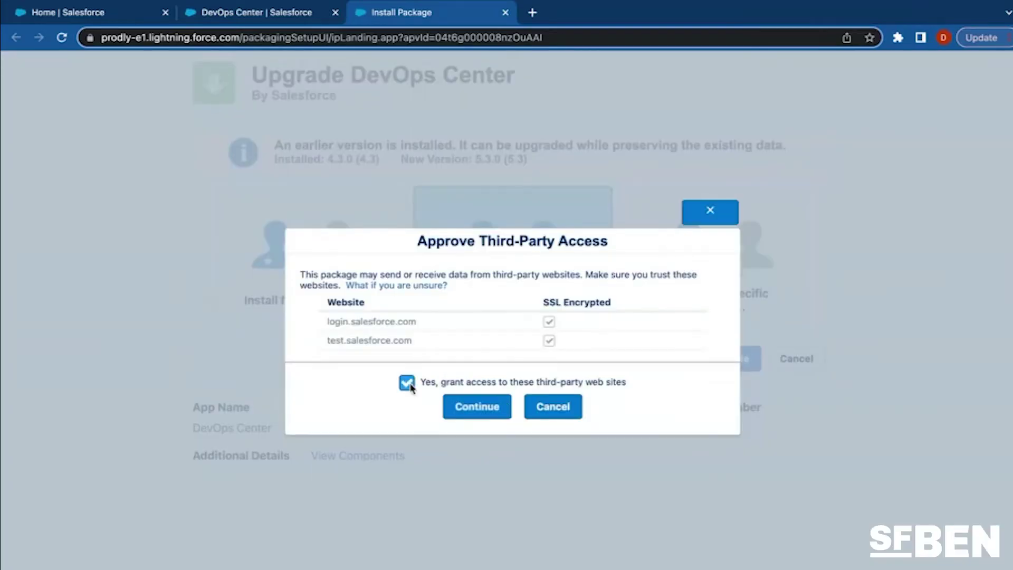
{"action": "left_click", "coordinate": [480, 409]}
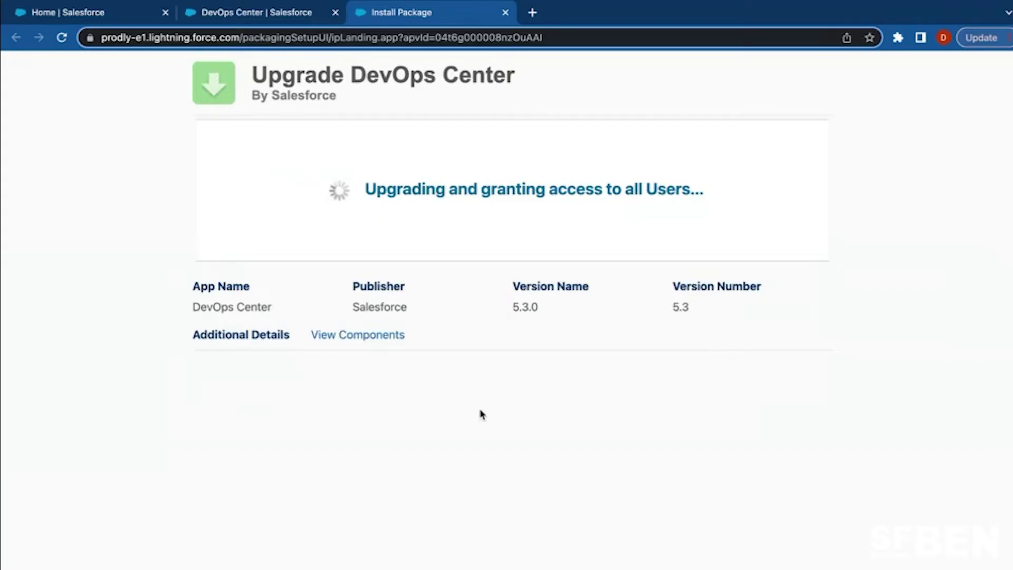
Find the administrator user via Quick Find 'user' and open their permission set assignments for editing.
{"action": "left_click", "coordinate": [261, 15]}
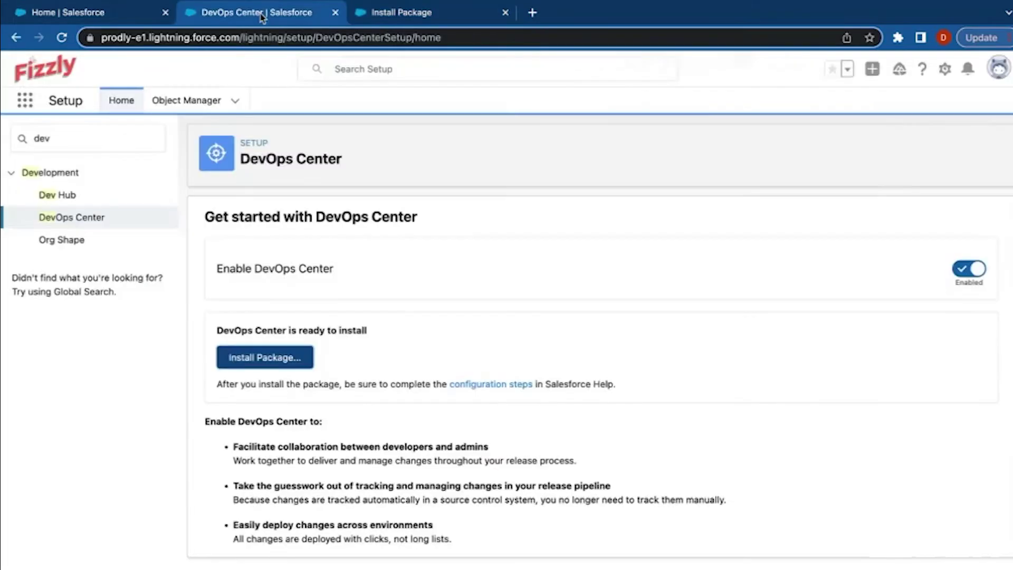
{"action": "left_click", "coordinate": [95, 148]}
{"action": "key", "text": "BackSpace"}
{"action": "key", "text": "BackSpace"}
{"action": "key", "text": "BackSpace"}
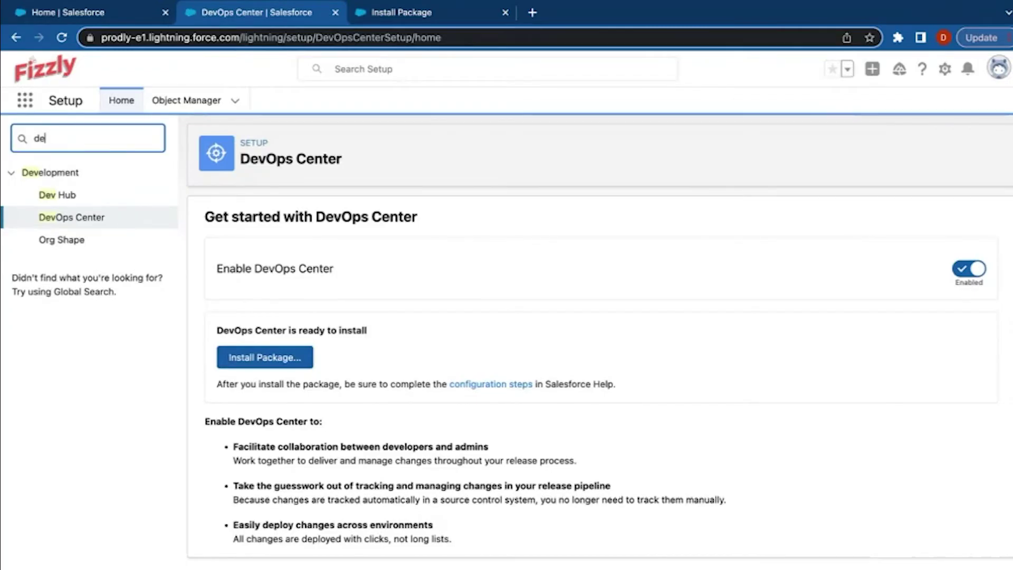
{"action": "type", "text": "user"}
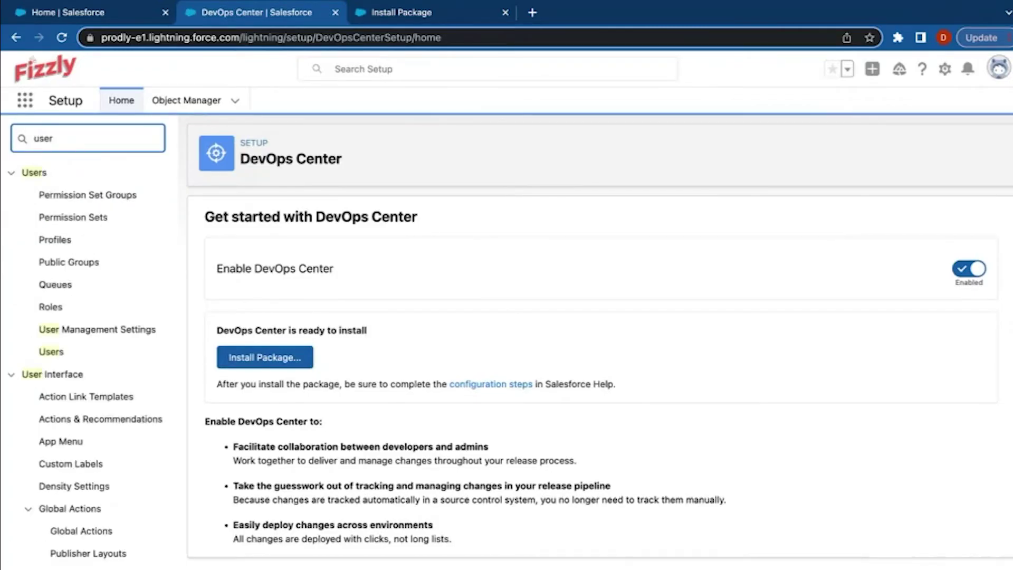
{"action": "left_click", "coordinate": [51, 354]}
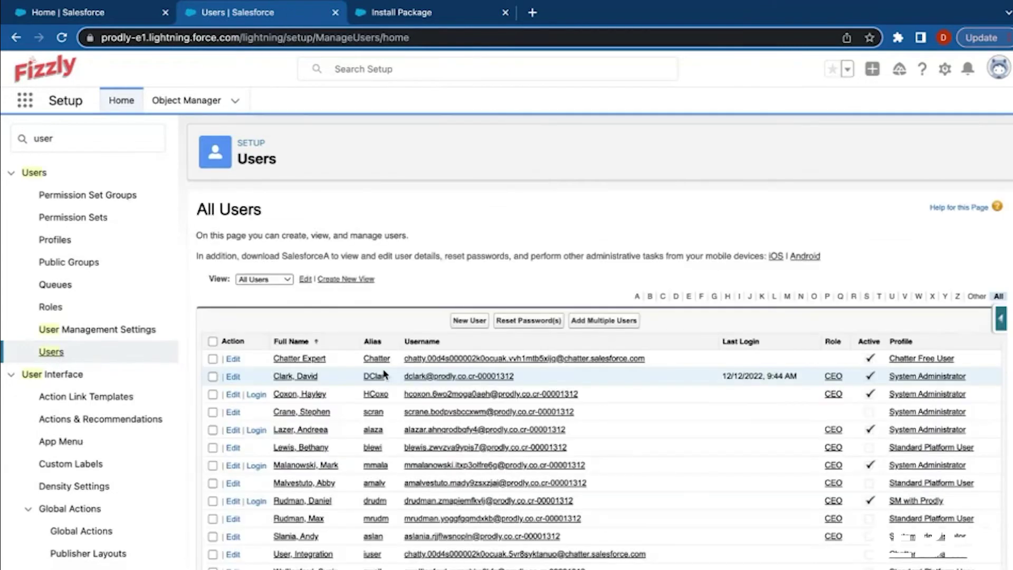
{"action": "left_click", "coordinate": [305, 394]}
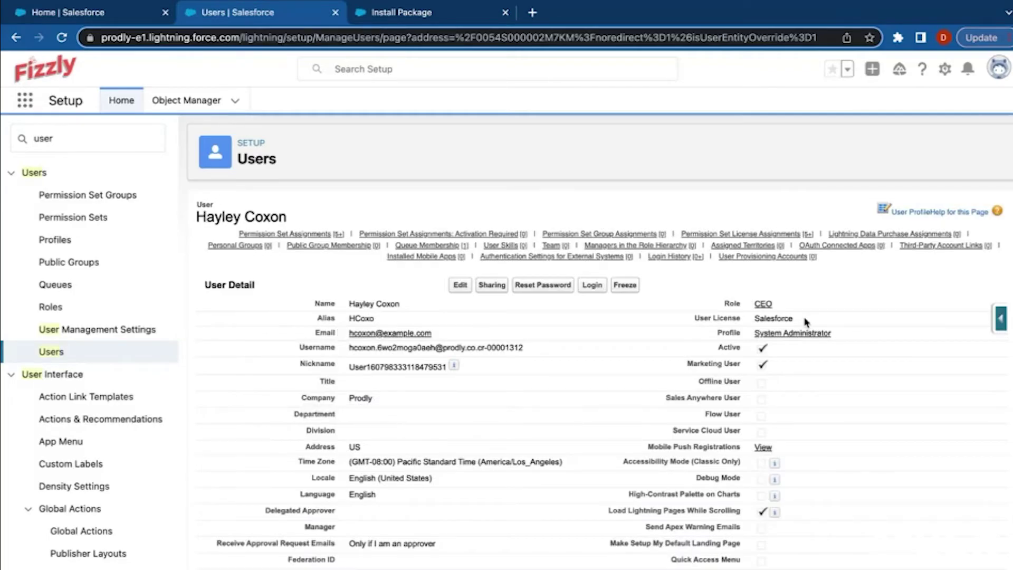
{"action": "mouse_move", "coordinate": [434, 241]}
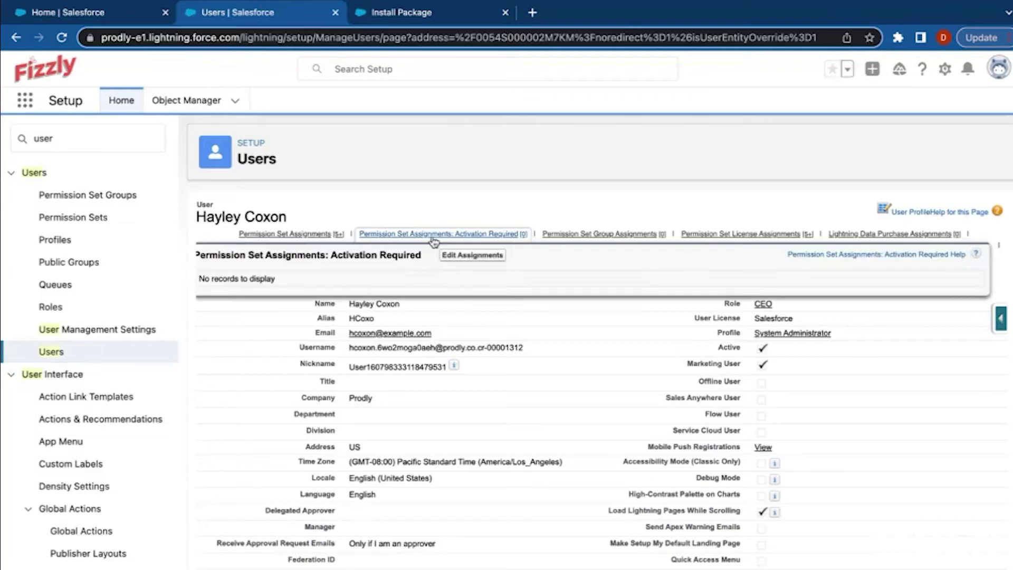
{"action": "mouse_move", "coordinate": [328, 235]}
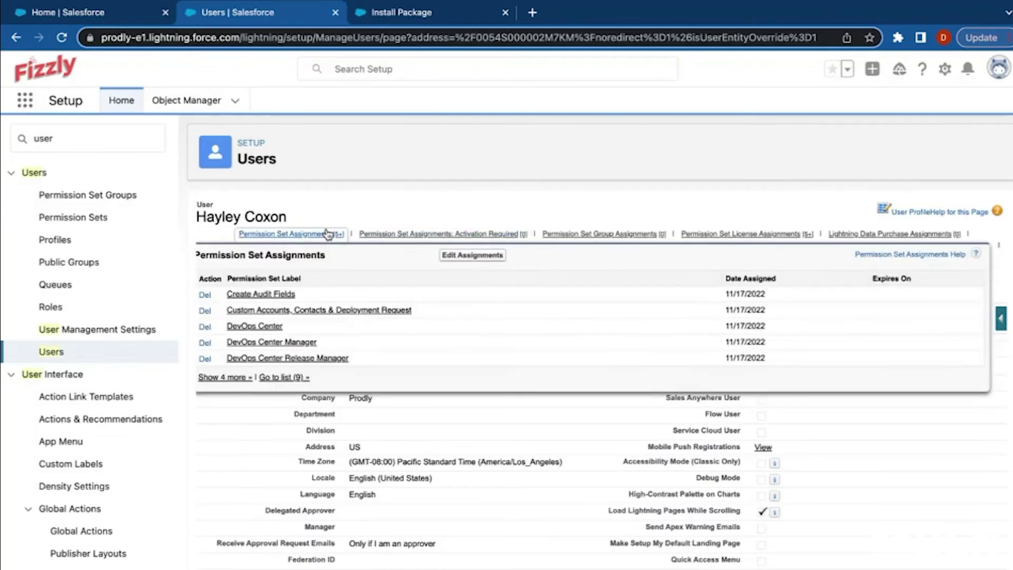
{"action": "left_click", "coordinate": [451, 258]}
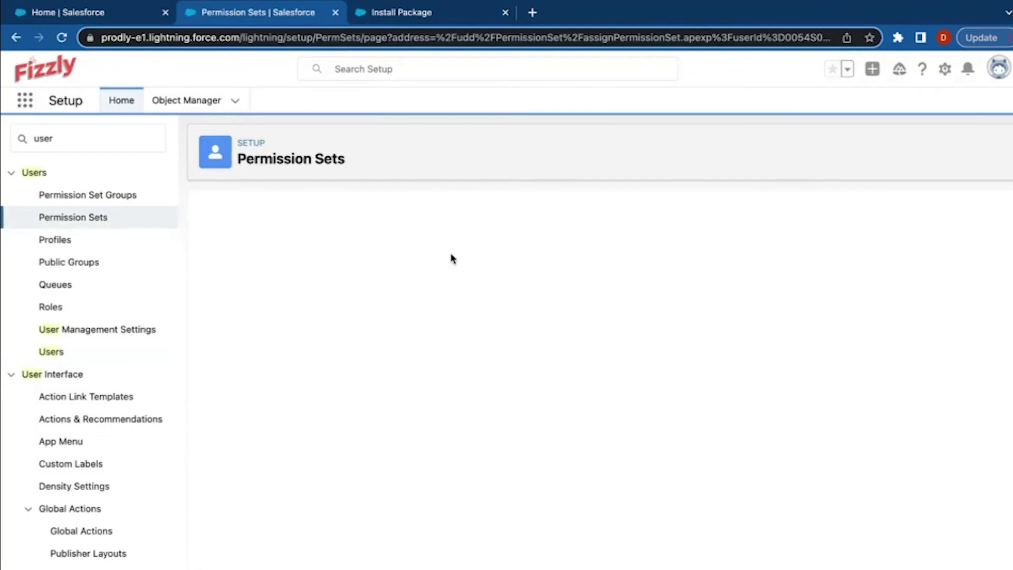
Review the enabled DevOps Center, Manager, Release Manager, InitializeEnvironments and NamedCredentials permission sets.
{"action": "left_click", "coordinate": [533, 335]}
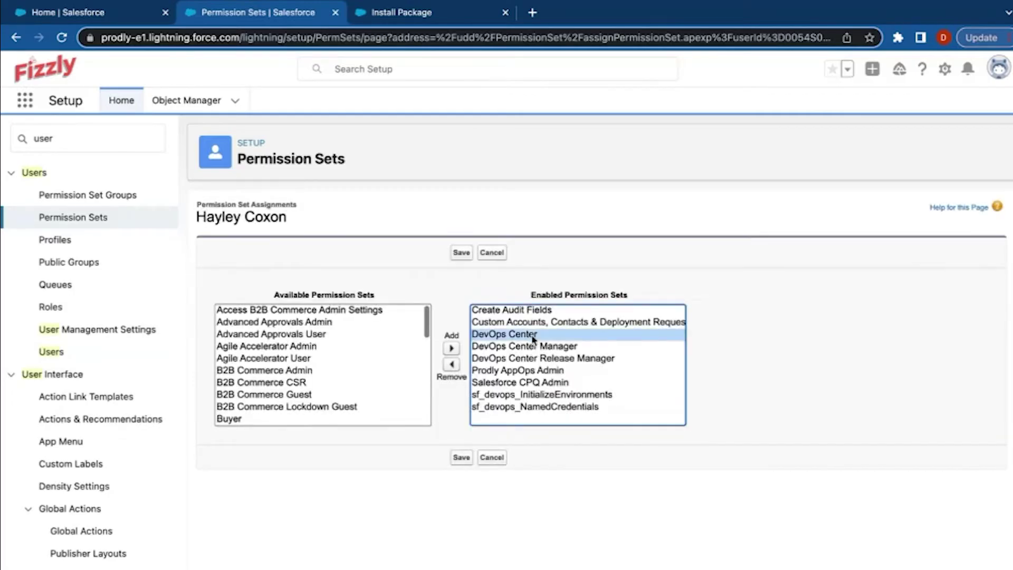
{"action": "left_click", "coordinate": [535, 346]}
{"action": "left_click", "coordinate": [579, 361]}
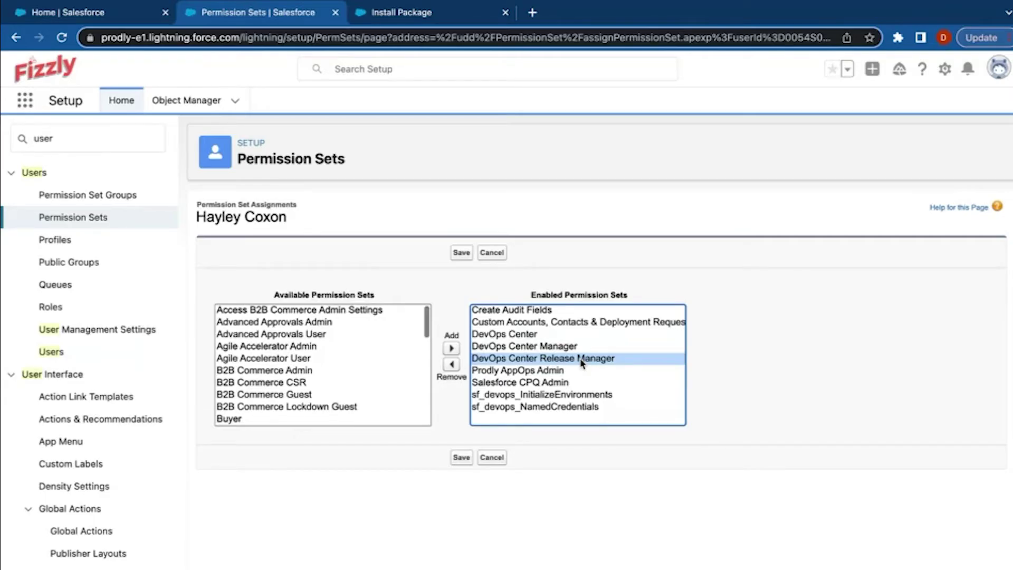
{"action": "left_click", "coordinate": [571, 397]}
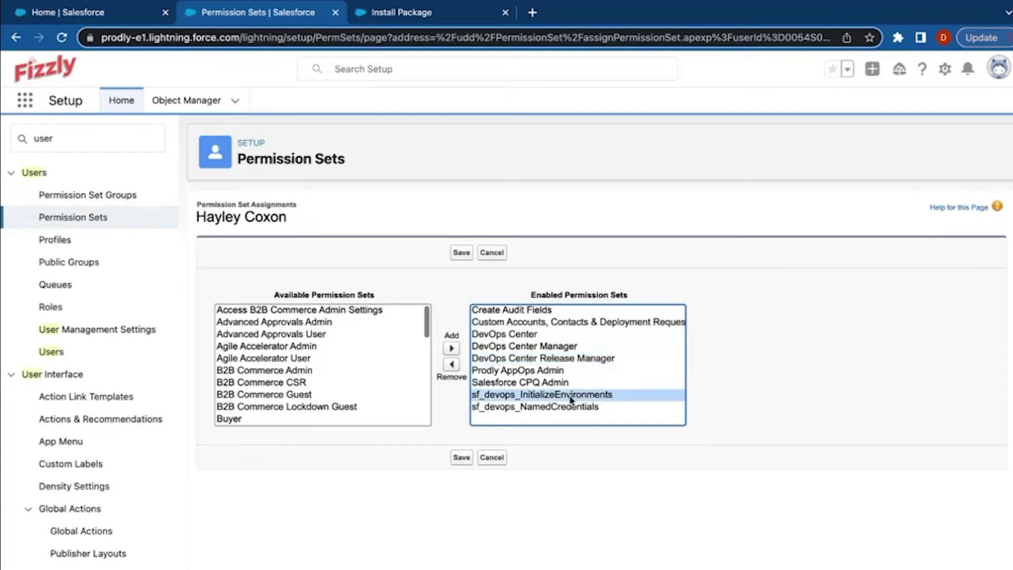
{"action": "left_click", "coordinate": [569, 409]}
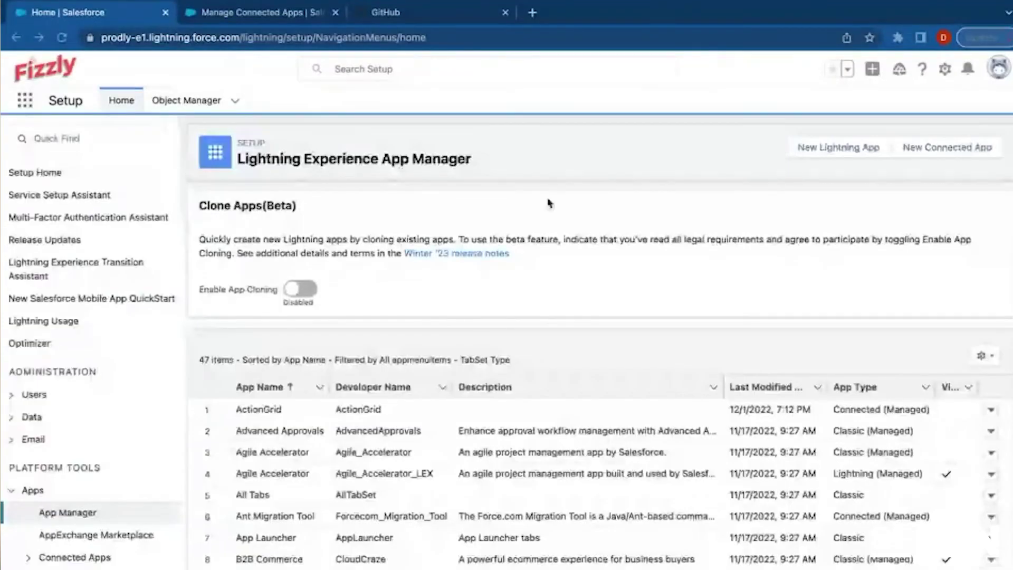
Open App Manager through Quick Find 'app man' and start a new connected app.
{"action": "left_click", "coordinate": [138, 137]}
{"action": "type", "text": "app man"}
{"action": "left_click", "coordinate": [88, 196]}
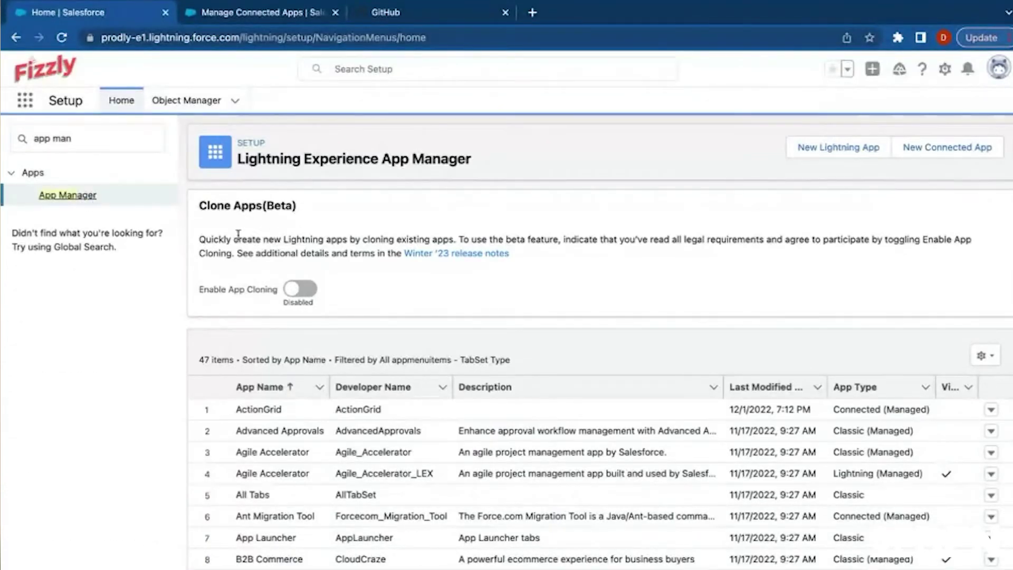
{"action": "left_click", "coordinate": [927, 153]}
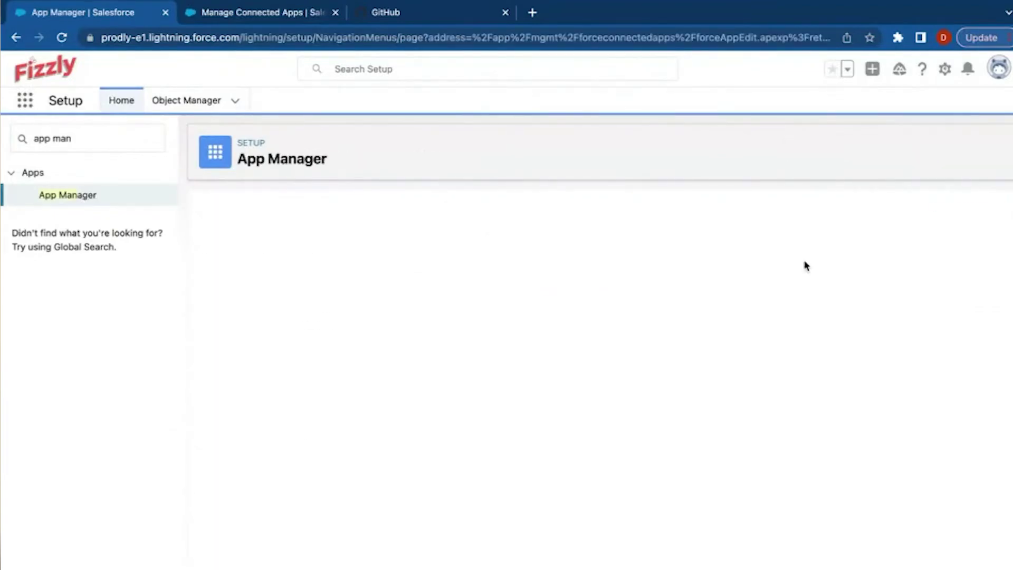
Check the DevOps Center connected app's Logo Image URL, leave it unchanged, and return to GitHub.
{"action": "left_click", "coordinate": [250, 17]}
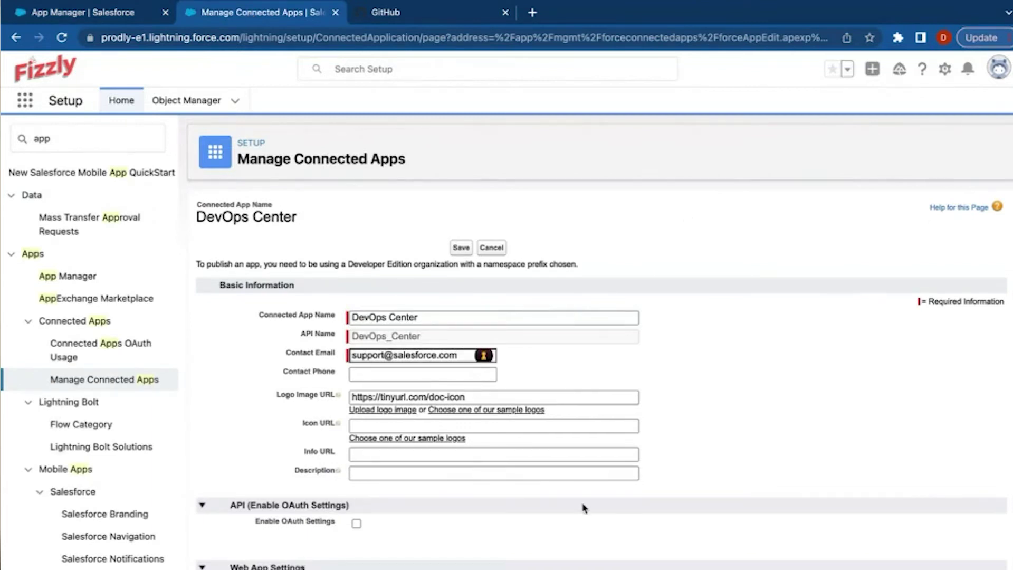
{"action": "triple_click", "coordinate": [492, 394]}
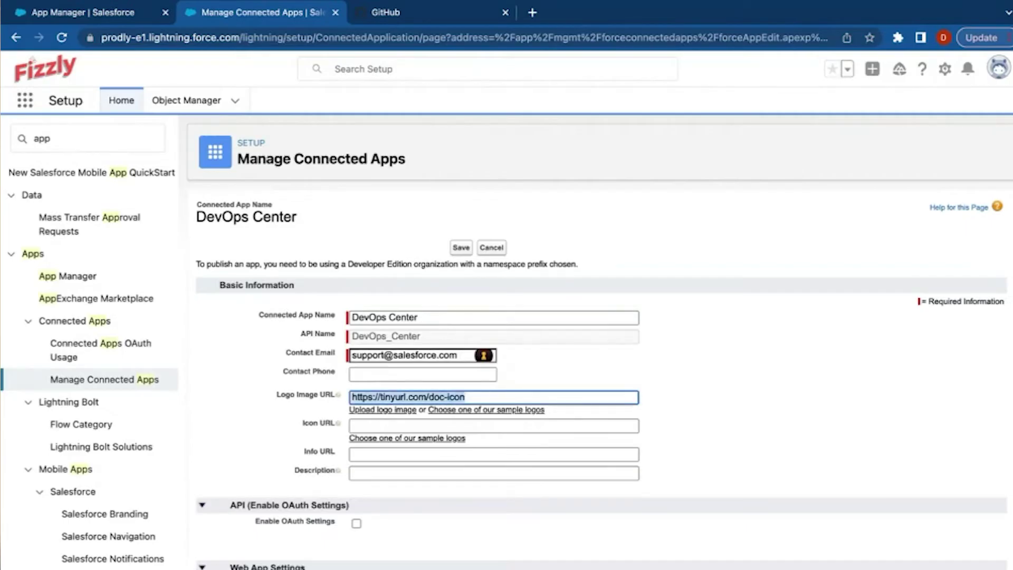
{"action": "left_click", "coordinate": [527, 546]}
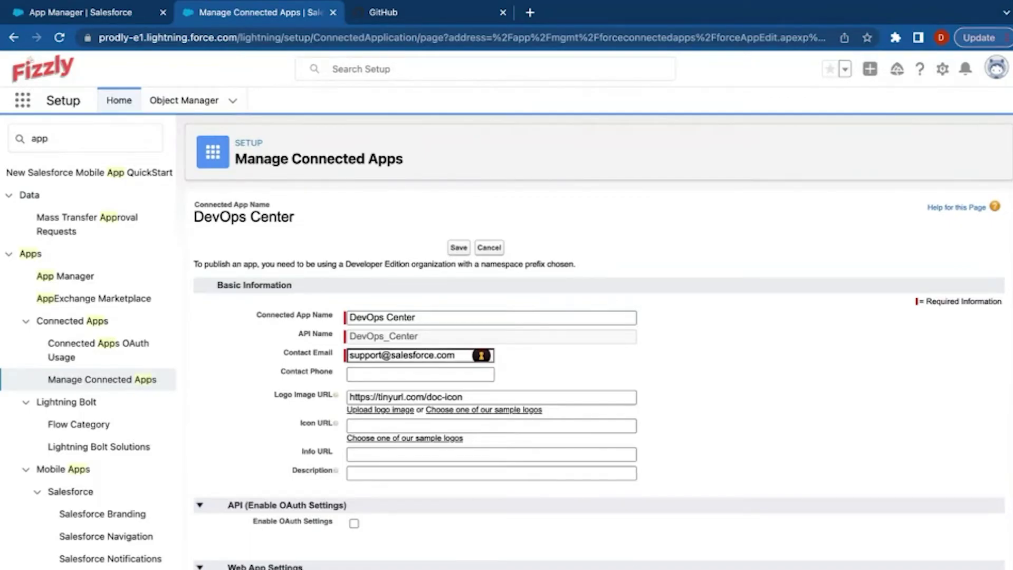
{"action": "triple_click", "coordinate": [491, 396]}
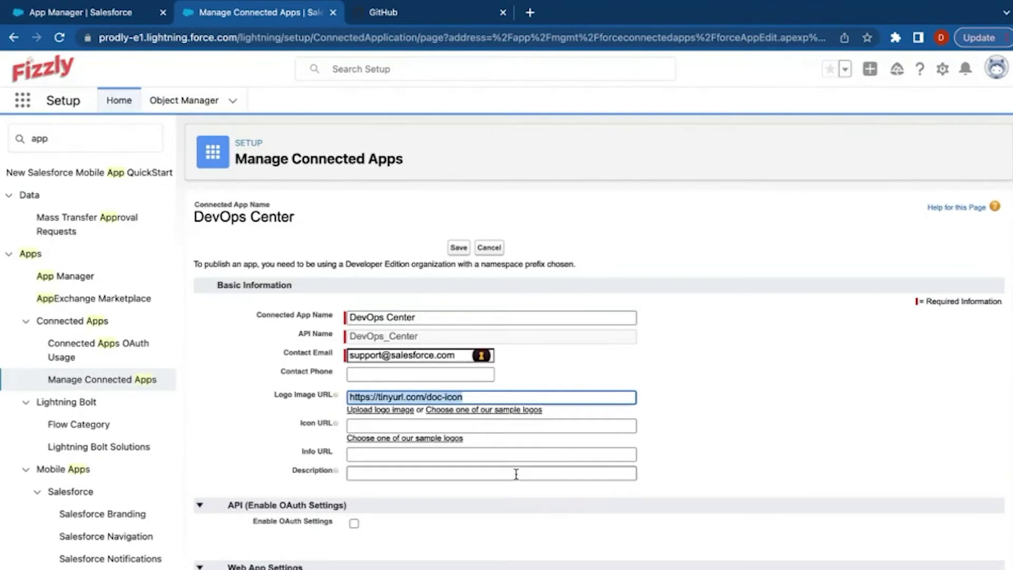
{"action": "left_click", "coordinate": [517, 559]}
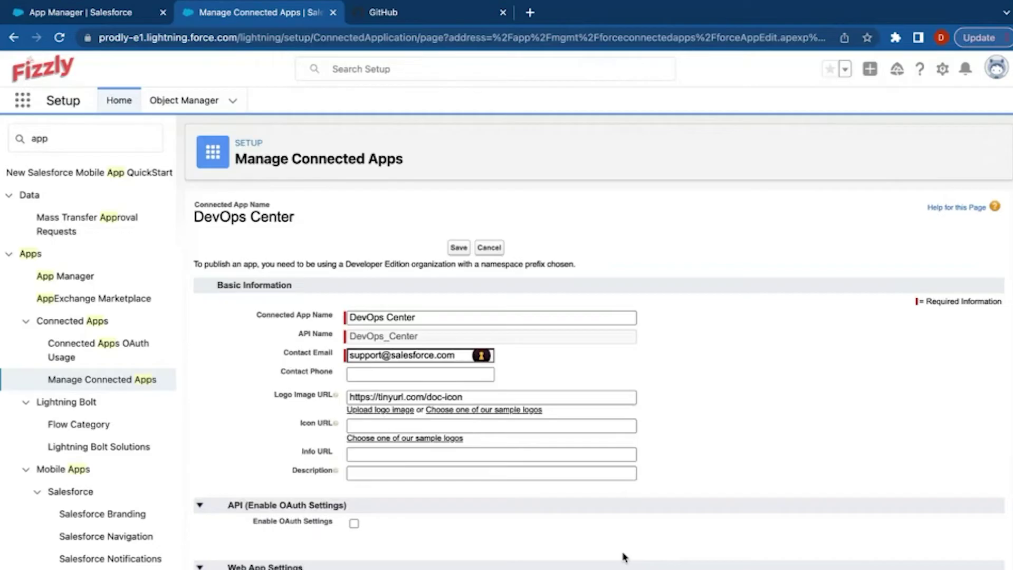
{"action": "left_click", "coordinate": [449, 13]}
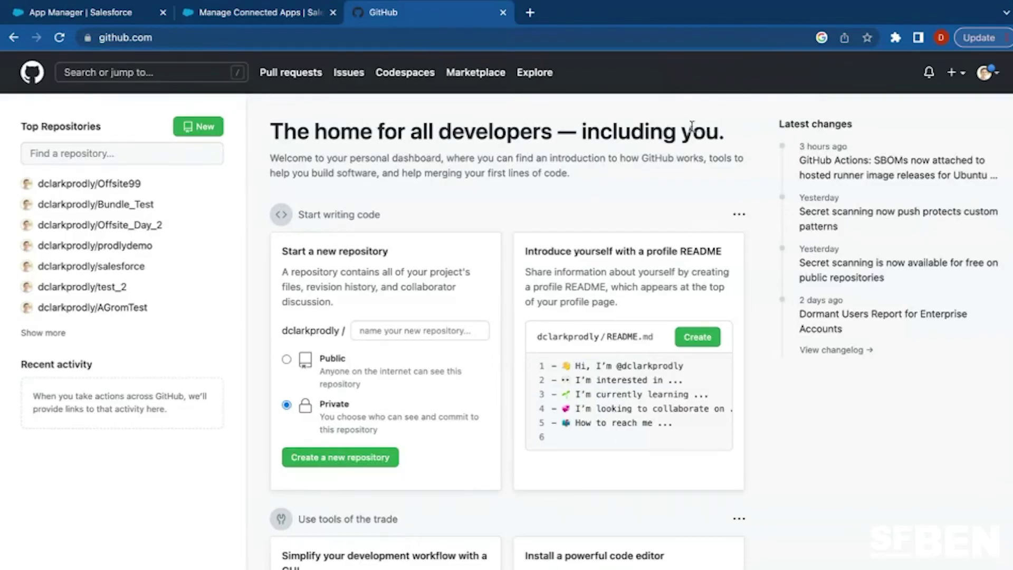
Clear Quick Find and launch the DevOps Center app from an App Launcher search for 'dev'.
{"action": "left_click", "coordinate": [129, 16]}
{"action": "triple_click", "coordinate": [131, 140]}
{"action": "key", "text": "BackSpace"}
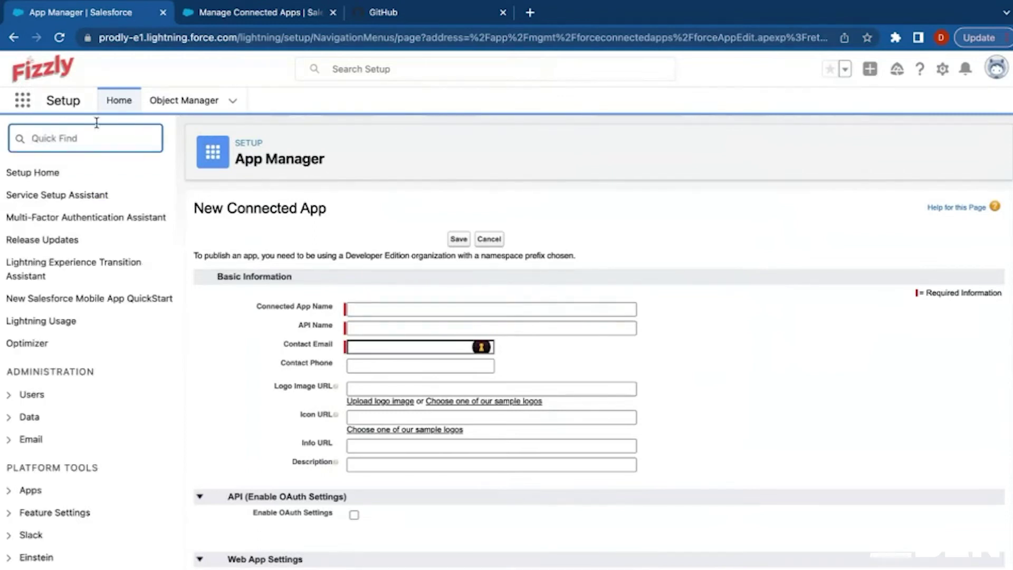
{"action": "left_click", "coordinate": [25, 104]}
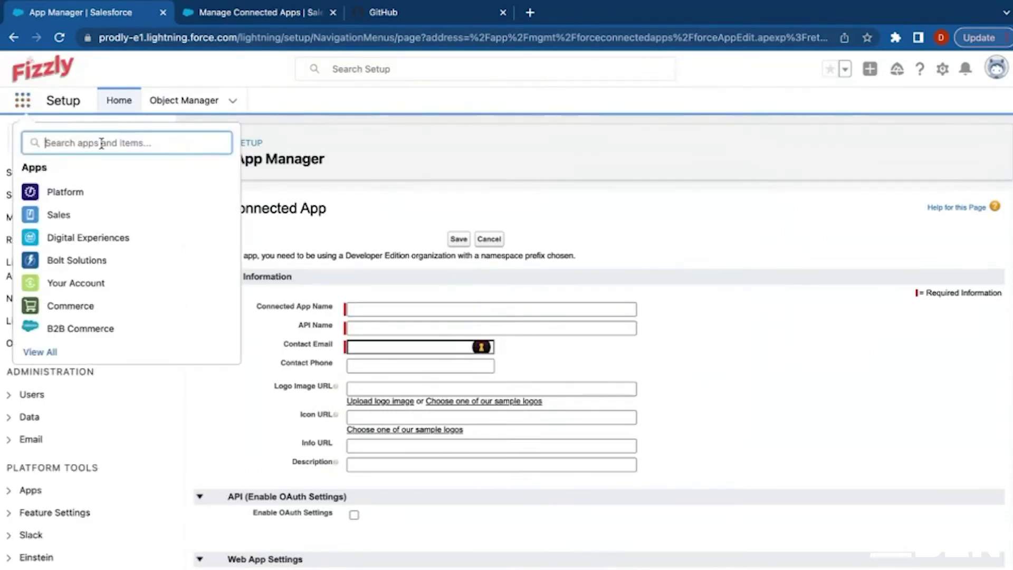
{"action": "type", "text": "dev"}
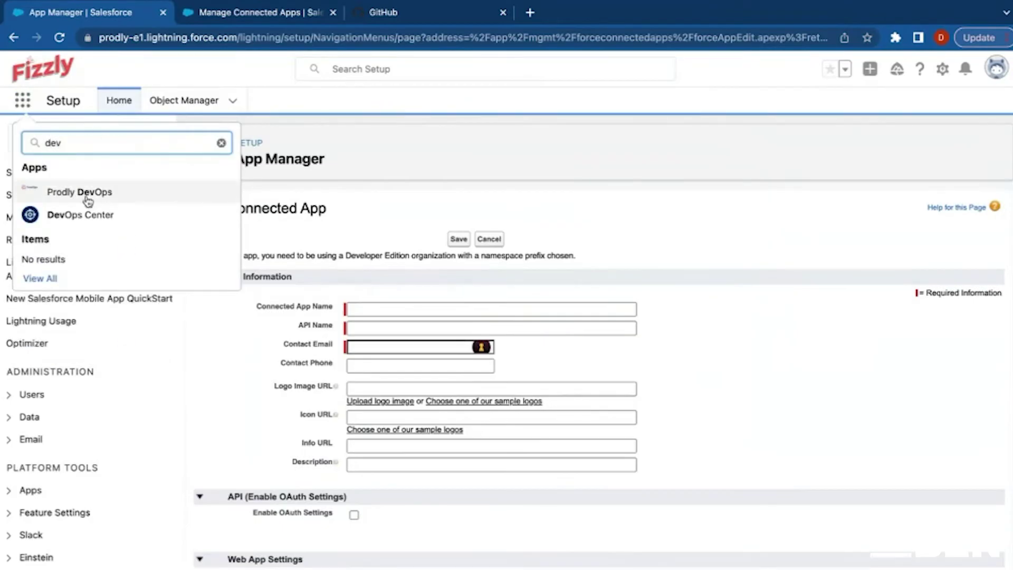
{"action": "left_click", "coordinate": [84, 214]}
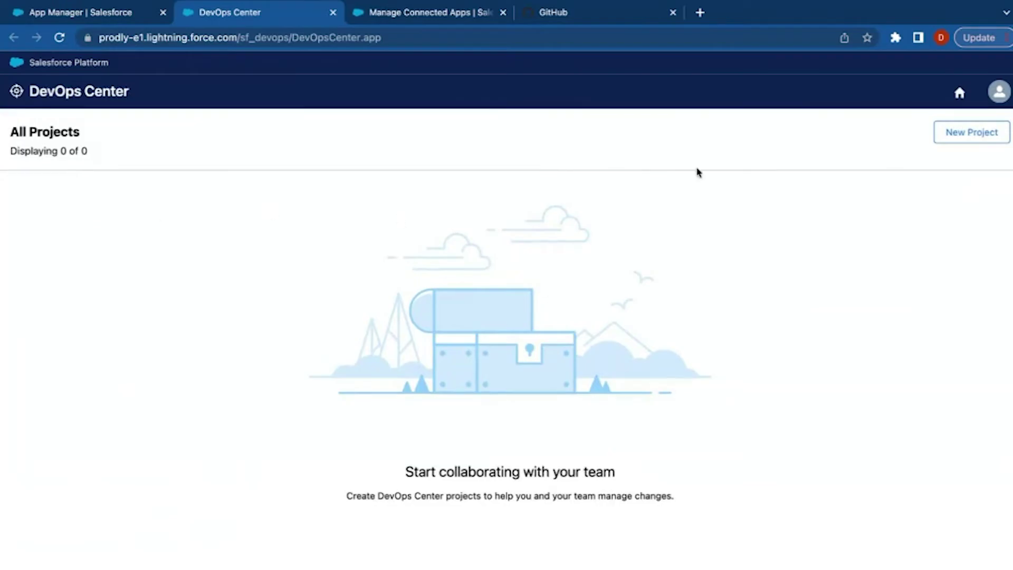
Authorize GitHub and name the new project 'New Sales Cloud Implementation'.
{"action": "left_click", "coordinate": [964, 133]}
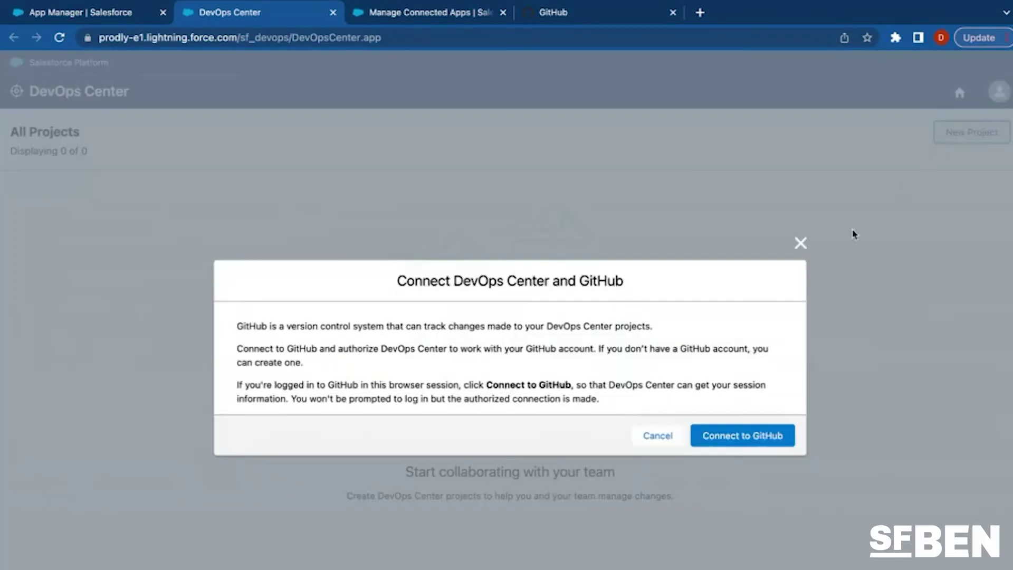
{"action": "left_click", "coordinate": [722, 436]}
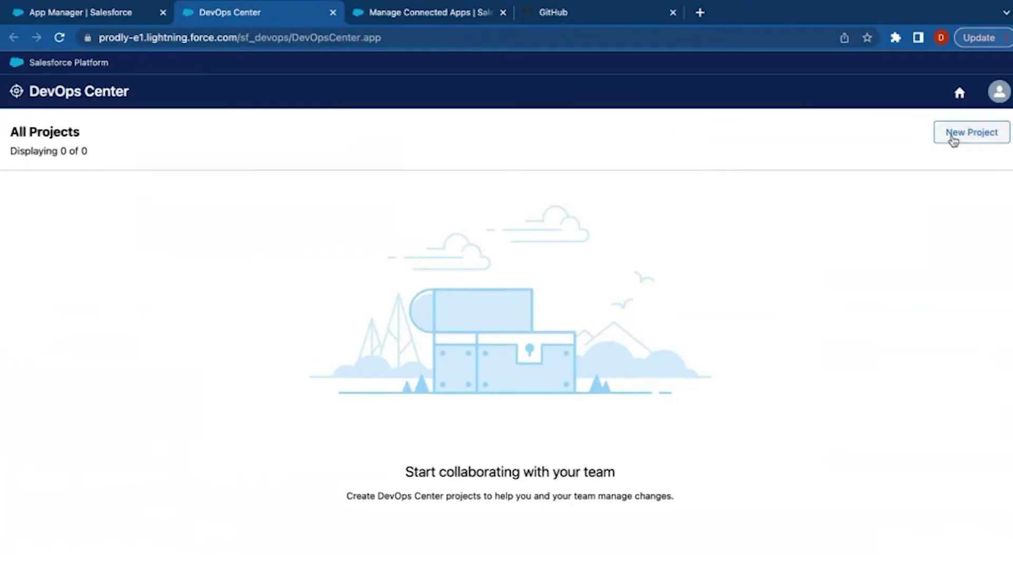
{"action": "left_click", "coordinate": [951, 137]}
{"action": "left_click", "coordinate": [480, 219]}
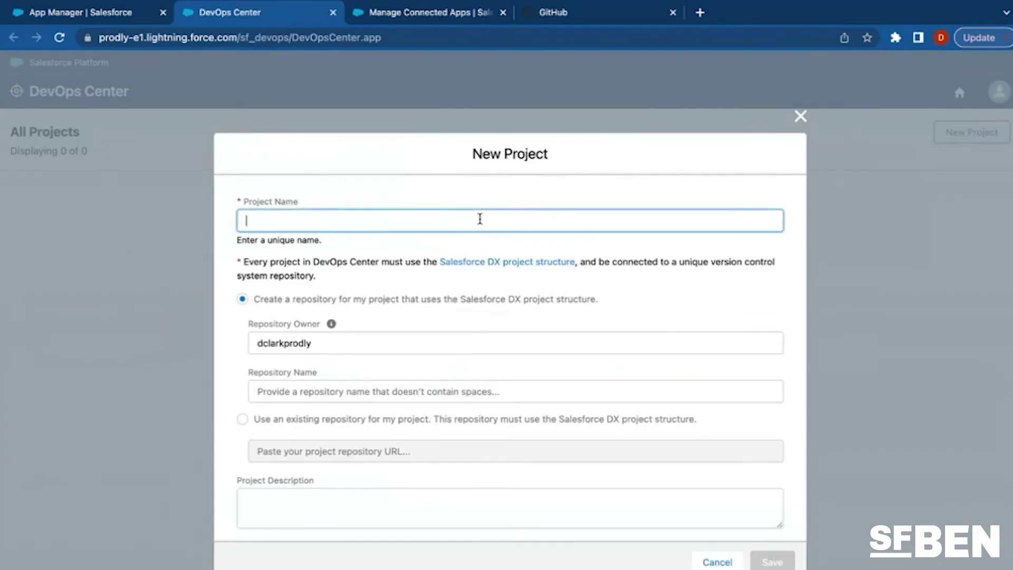
{"action": "type", "text": "New Sales Cloud"}
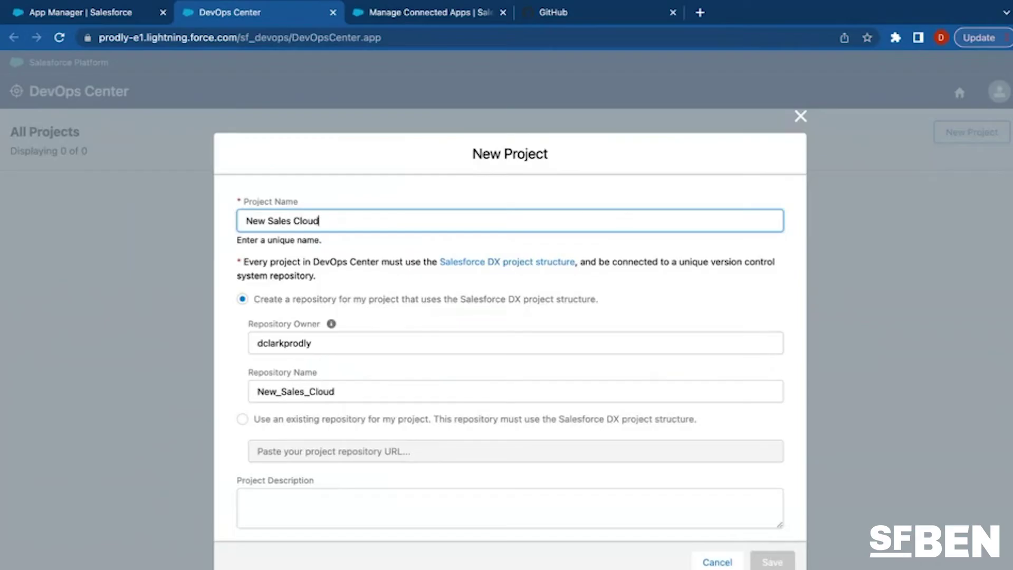
{"action": "type", "text": " Implementation"}
Keep the 'Create a repository' option and save the project.
{"action": "left_click", "coordinate": [427, 338]}
{"action": "left_click", "coordinate": [242, 419]}
{"action": "left_click", "coordinate": [272, 449]}
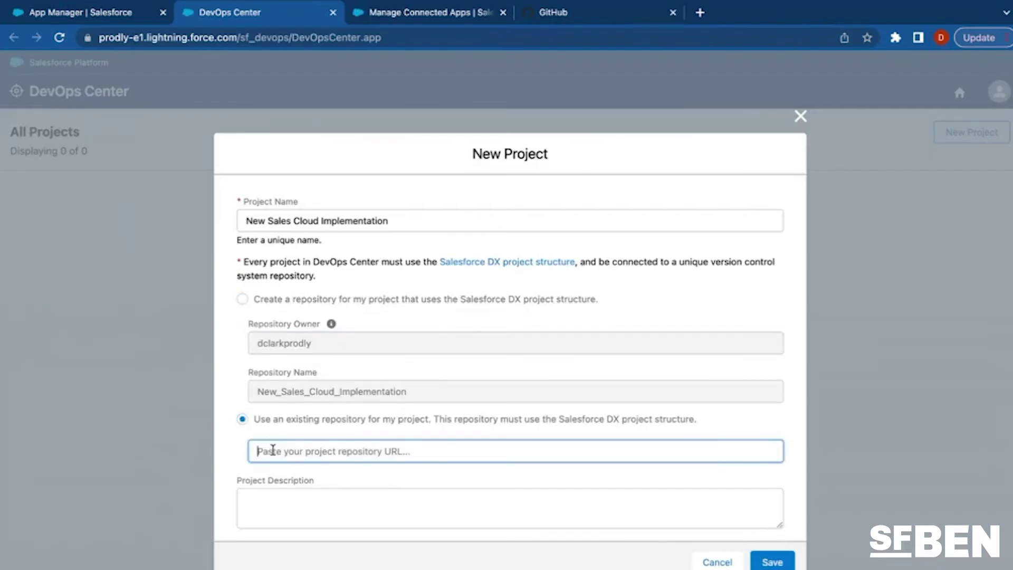
{"action": "left_click", "coordinate": [242, 299]}
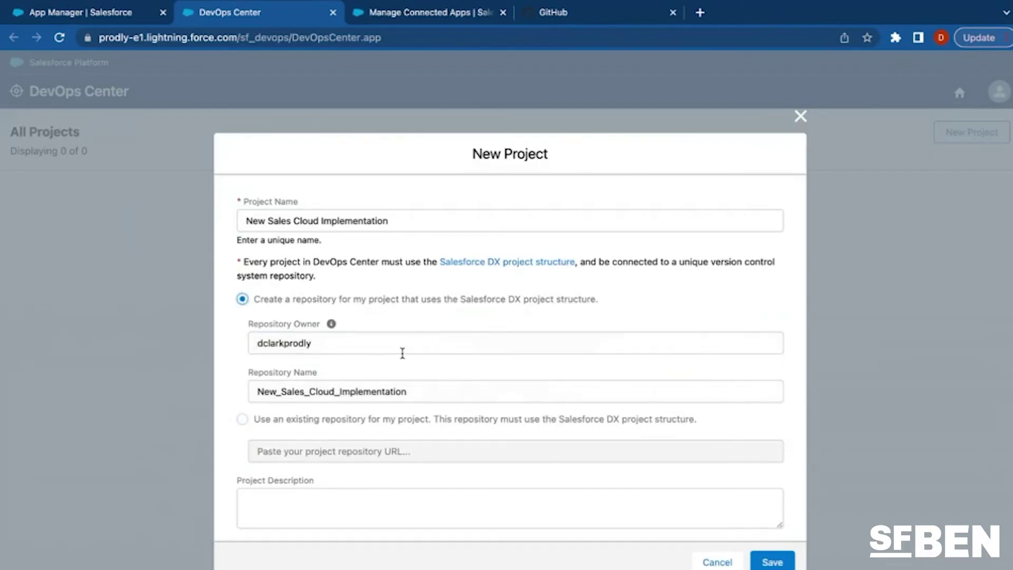
{"action": "left_click", "coordinate": [763, 563]}
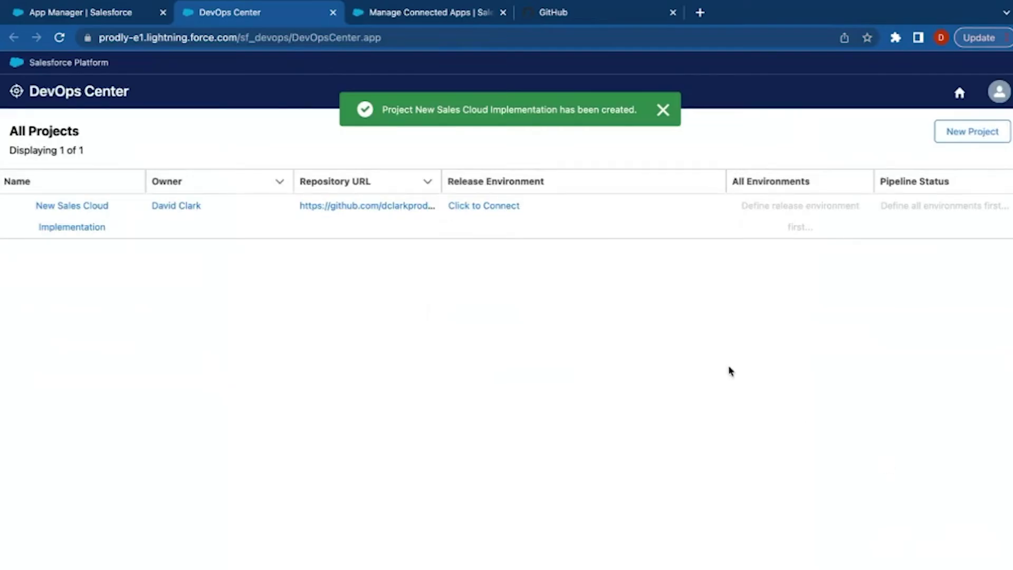
{"action": "left_click", "coordinate": [508, 206]}
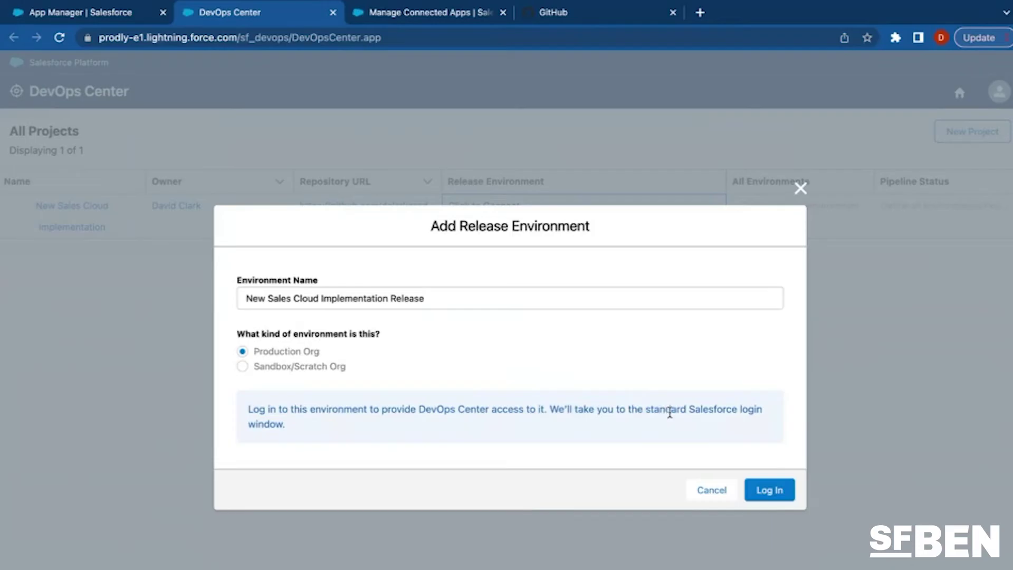
Sign in to the production org with the admin username and password, then allow DevOps Center access.
{"action": "left_click", "coordinate": [761, 490]}
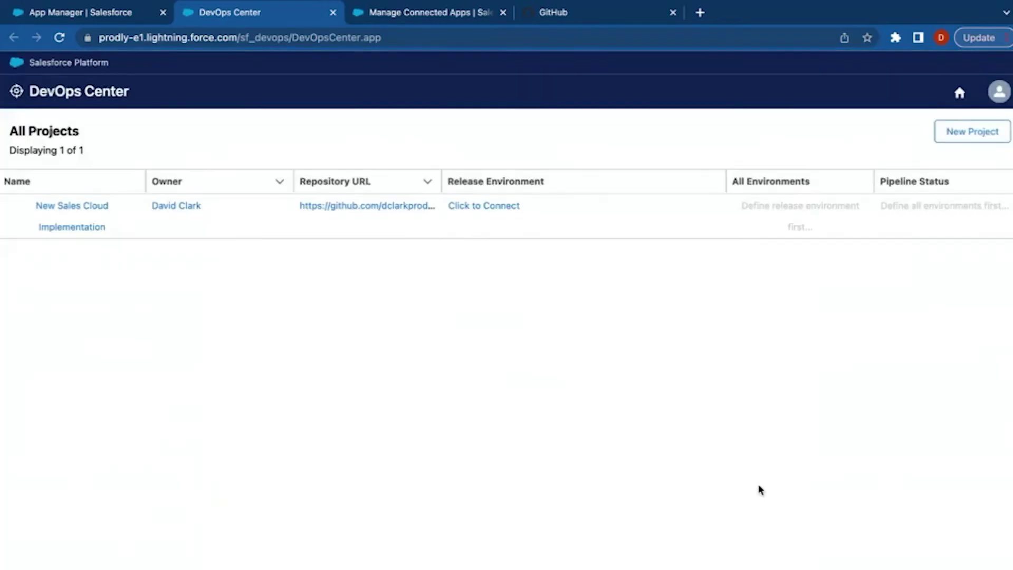
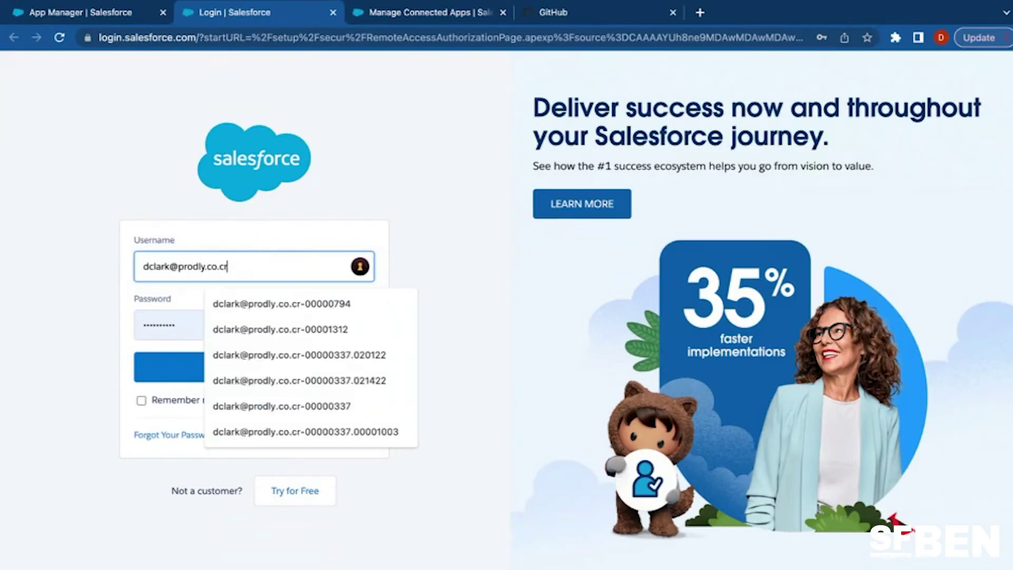
{"action": "left_click", "coordinate": [296, 303]}
{"action": "double_click", "coordinate": [269, 326]}
{"action": "type", "text": "•••••••••"}
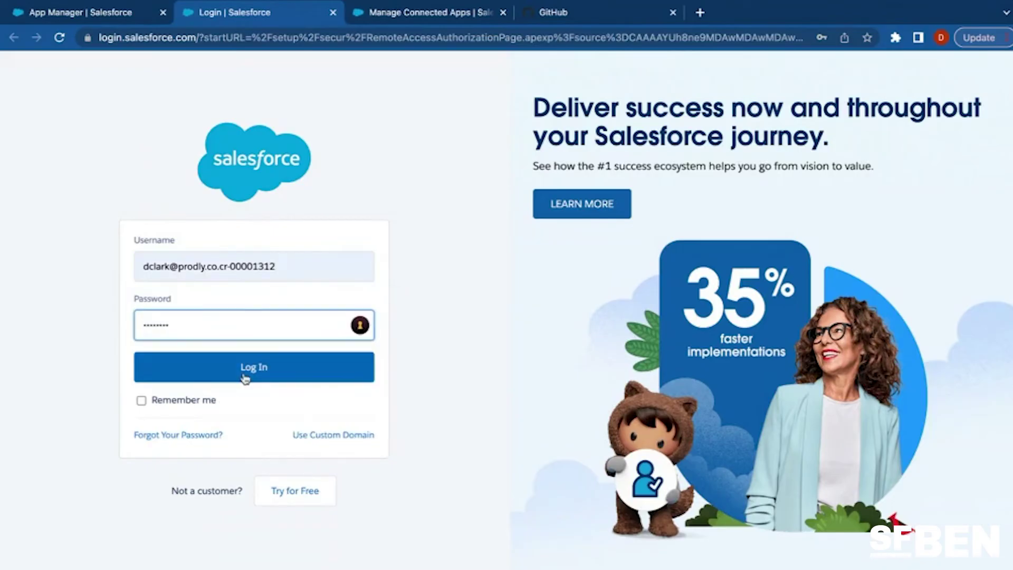
{"action": "left_click", "coordinate": [243, 375]}
{"action": "left_click", "coordinate": [575, 438]}
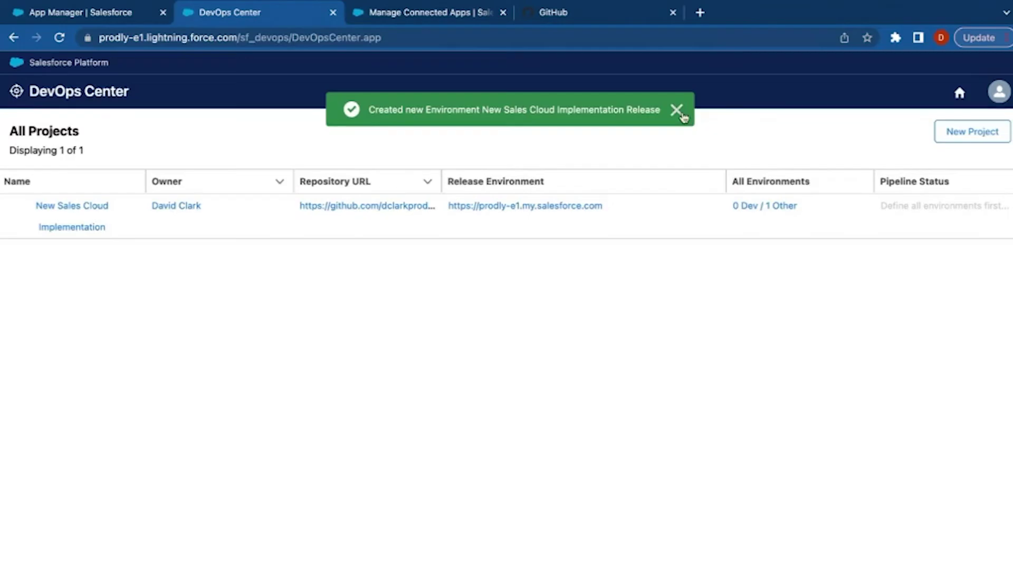
{"action": "left_click", "coordinate": [680, 111]}
Add a development environment named 'Dev 1' to the project's pipeline.
{"action": "left_click", "coordinate": [761, 206]}
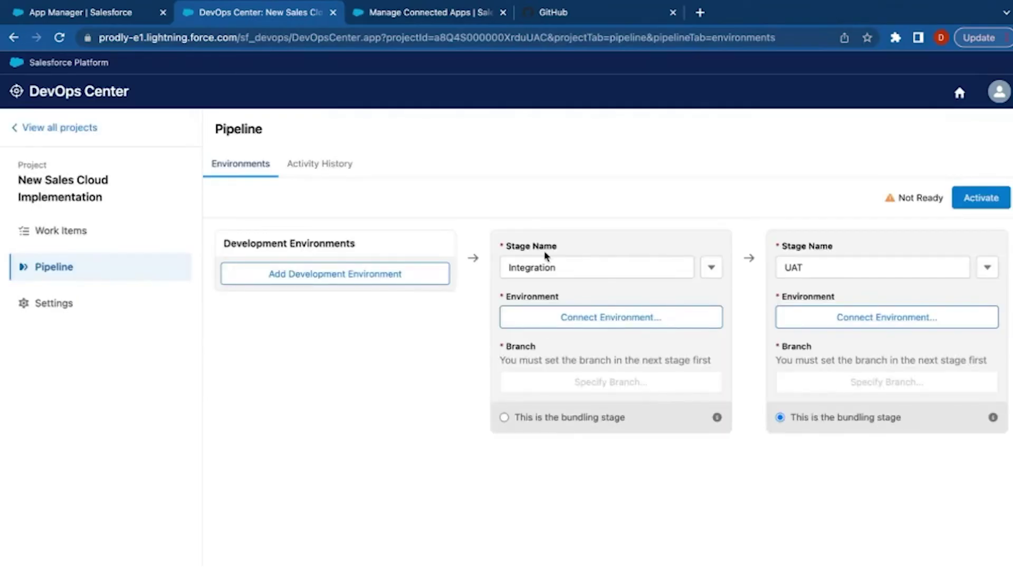
{"action": "left_click", "coordinate": [404, 280]}
{"action": "left_click", "coordinate": [382, 308]}
{"action": "type", "text": "Dev 1"}
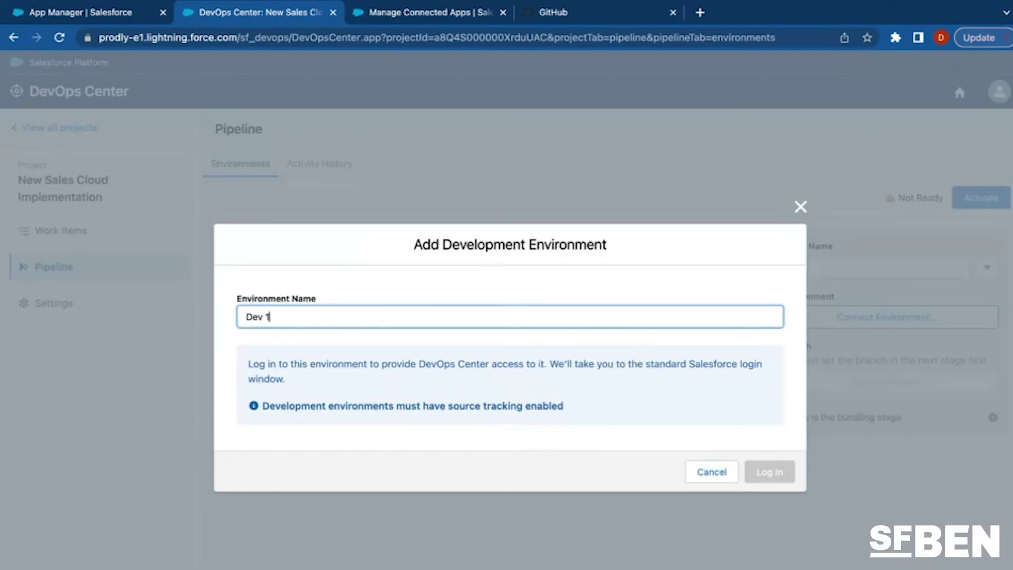
Connect Dev 1 by logging in to its sandbox with the pasted username and password.
{"action": "left_click", "coordinate": [769, 472]}
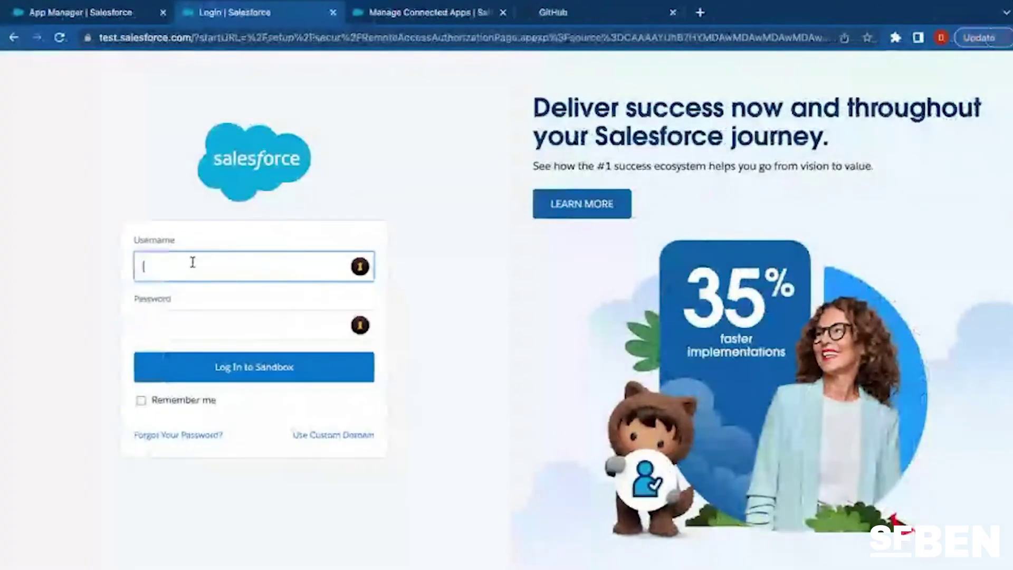
{"action": "left_click", "coordinate": [193, 262]}
{"action": "key", "text": "super+v"}
{"action": "left_click", "coordinate": [170, 321]}
{"action": "type", "text": "*****"}
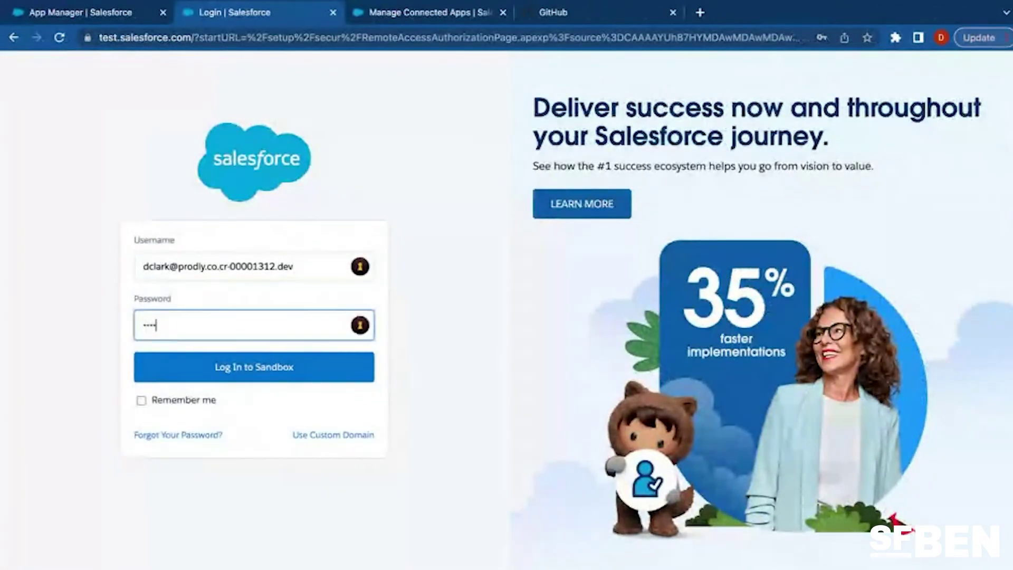
{"action": "type", "text": "****"}
{"action": "left_click", "coordinate": [201, 367]}
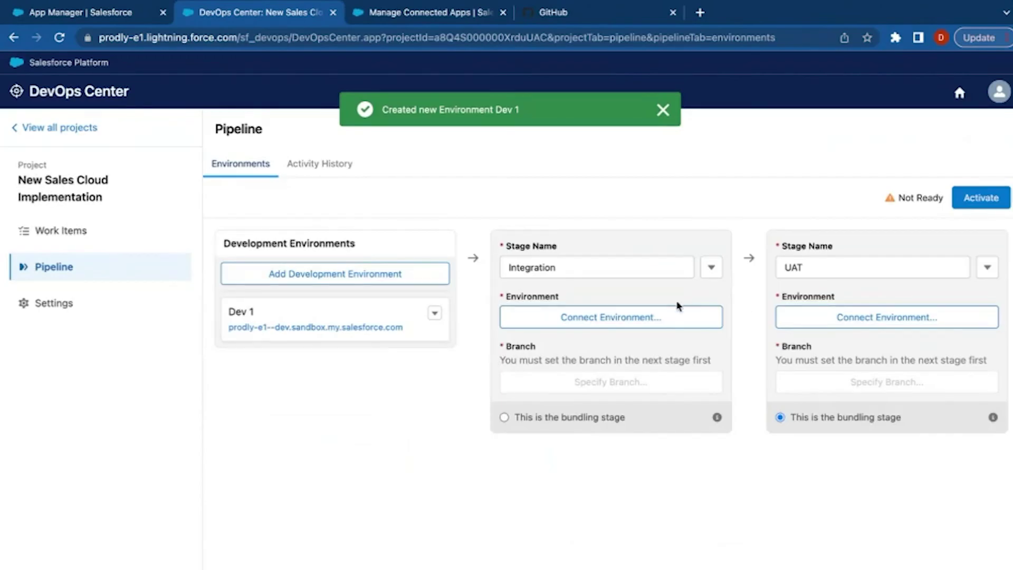
{"action": "key", "text": "ctrl+Left"}
Connect the UAT stage by logging in with the staging username copied from cell B2 of the Cred sheet.
{"action": "triple_click", "coordinate": [233, 180]}
{"action": "key", "text": "ctrl+c"}
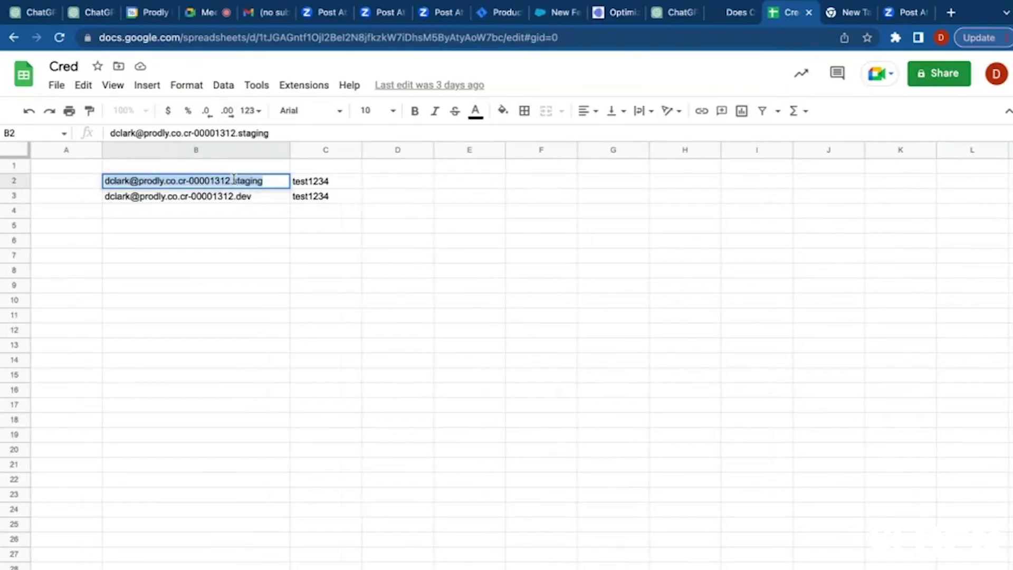
{"action": "key", "text": "ctrl+Right"}
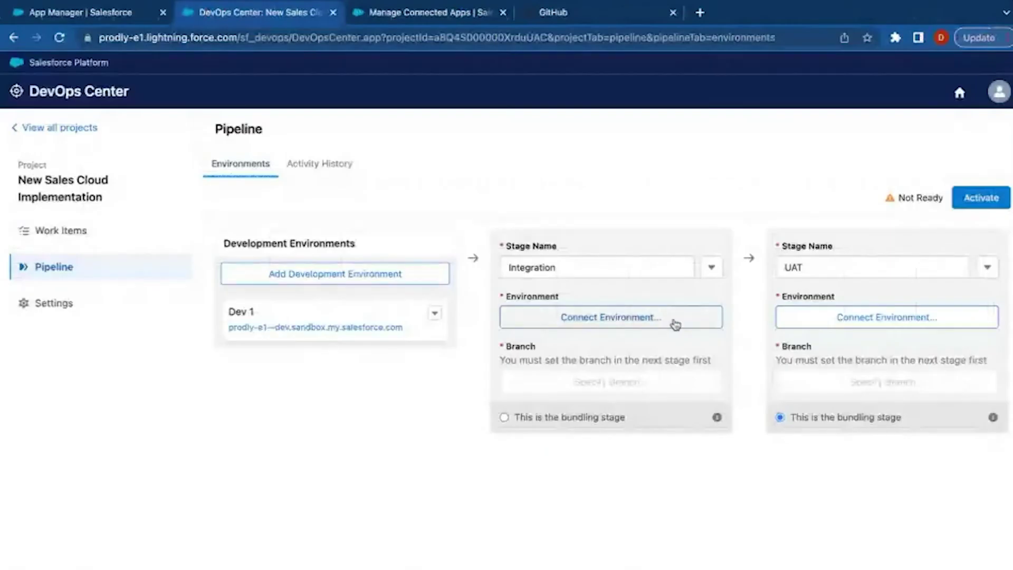
{"action": "left_click", "coordinate": [825, 326]}
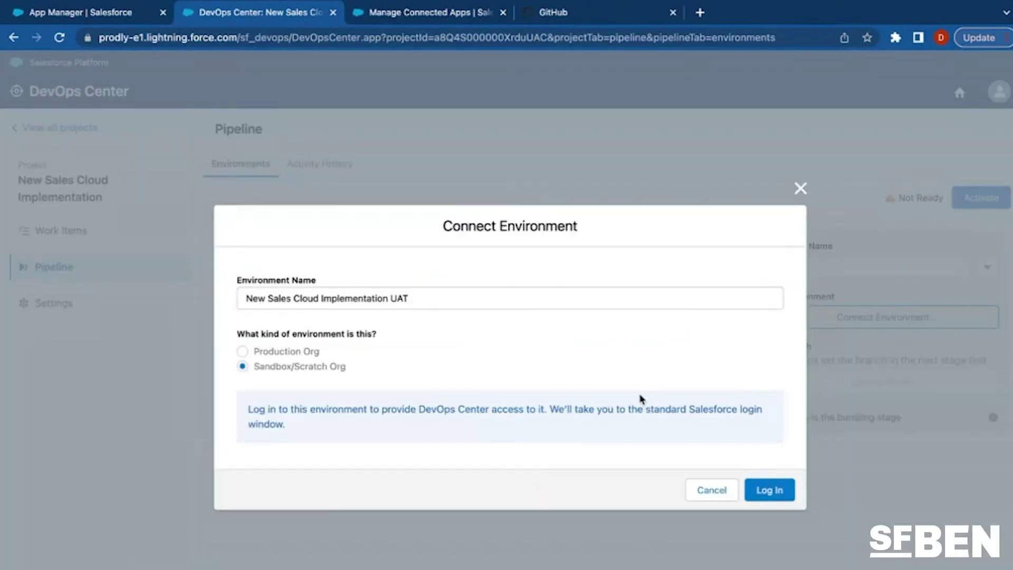
{"action": "left_click", "coordinate": [768, 488]}
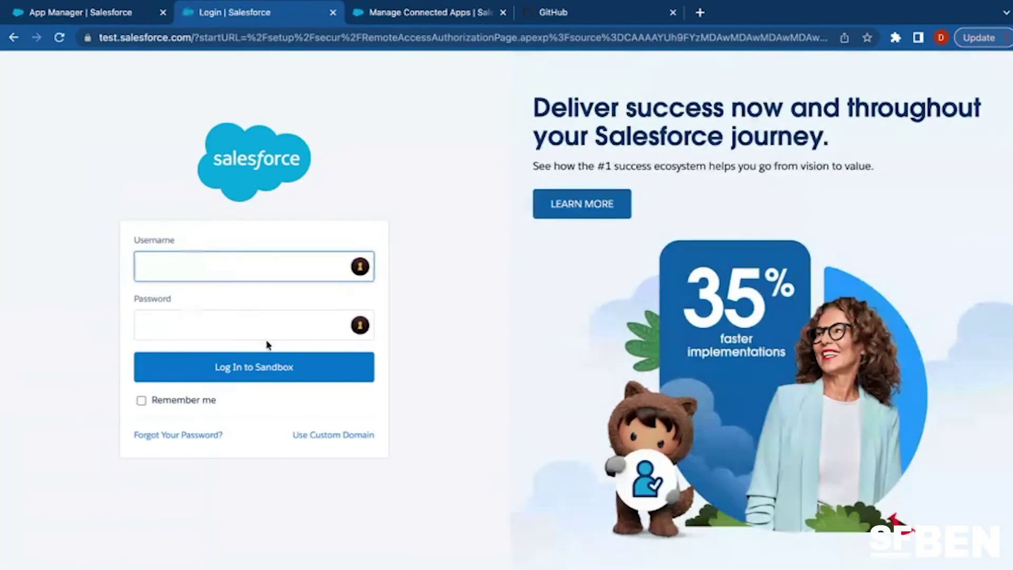
{"action": "key", "text": "ctrl+v"}
{"action": "left_click", "coordinate": [245, 327]}
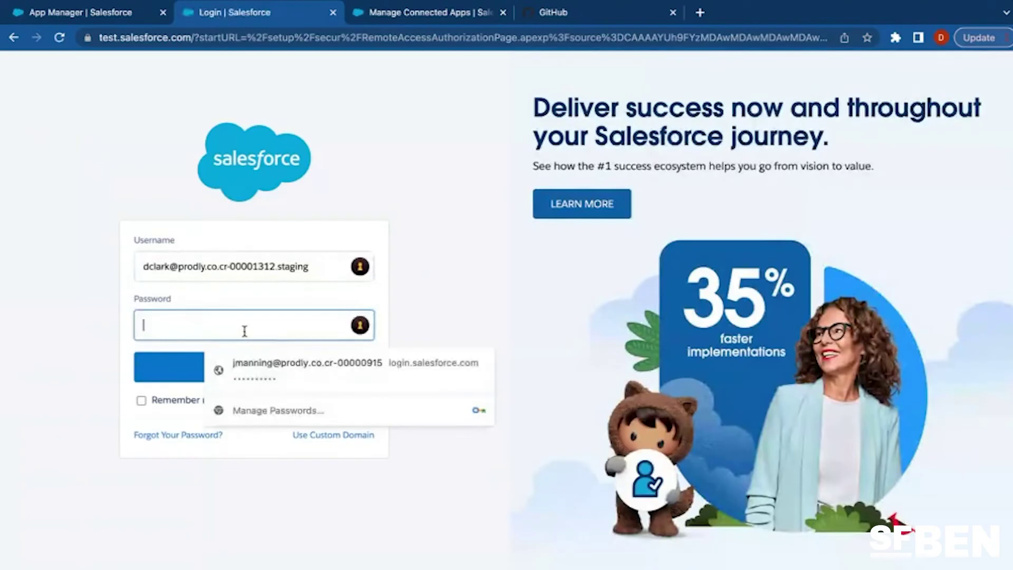
{"action": "type", "text": "*********"}
{"action": "left_click", "coordinate": [236, 372]}
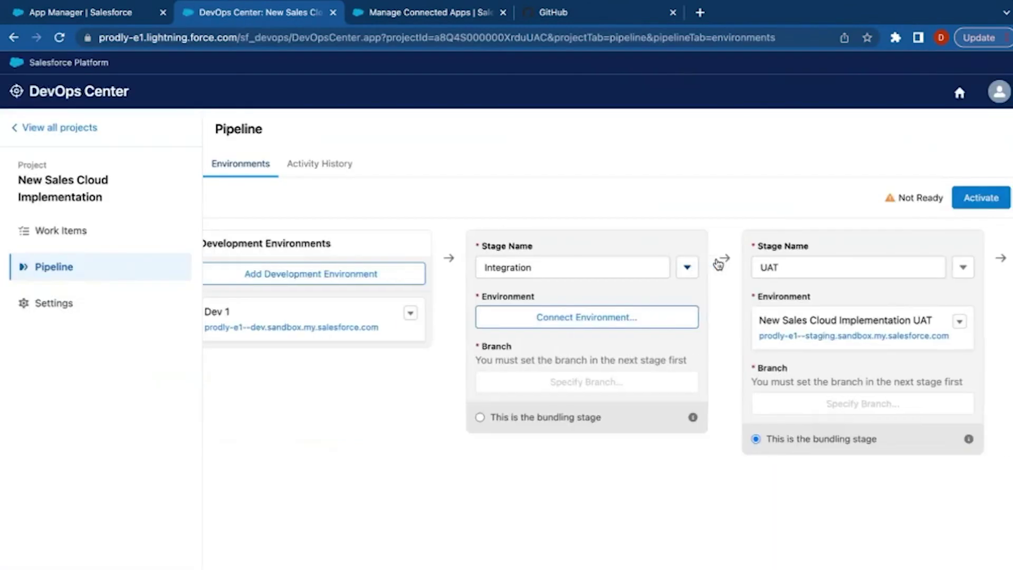
{"action": "scroll", "coordinate": [717, 263], "scroll_direction": "right", "scroll_amount": 5}
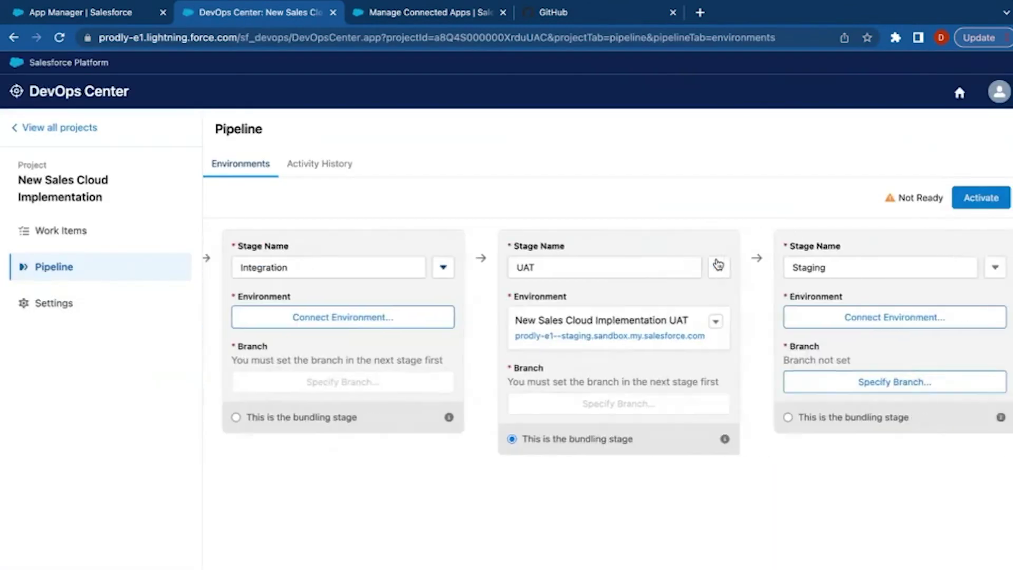
Delete the Integration and Staging stages, leaving the pipeline as Dev 1 → UAT → Production.
{"action": "scroll", "coordinate": [716, 263], "scroll_direction": "right", "scroll_amount": 5}
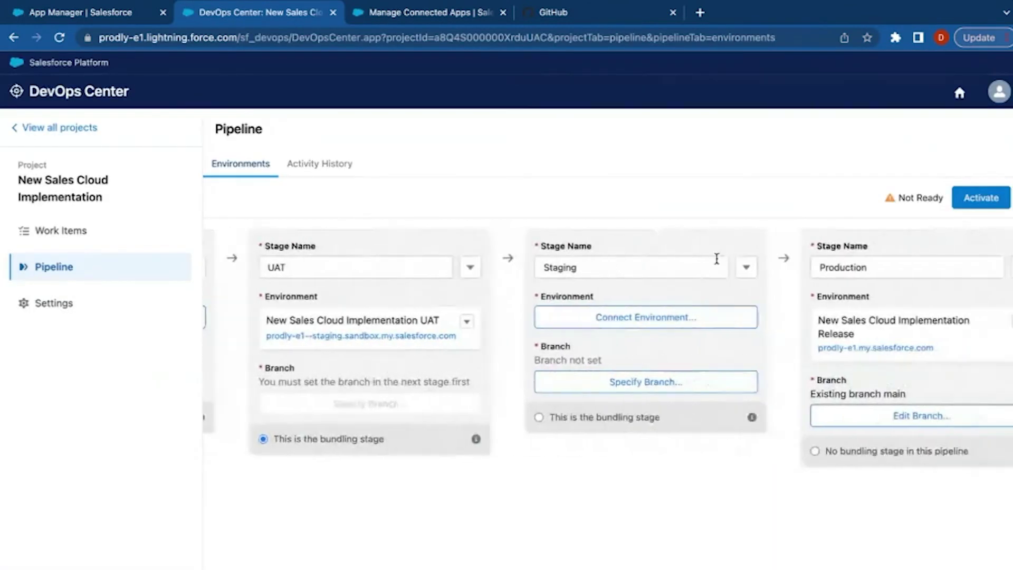
{"action": "scroll", "coordinate": [716, 259], "scroll_direction": "left", "scroll_amount": 10}
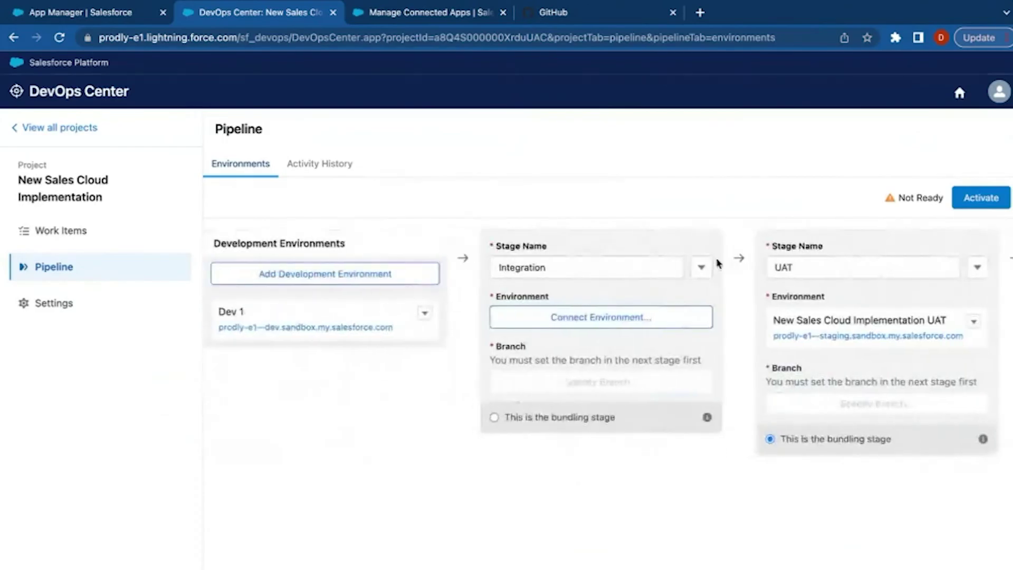
{"action": "left_click", "coordinate": [716, 265]}
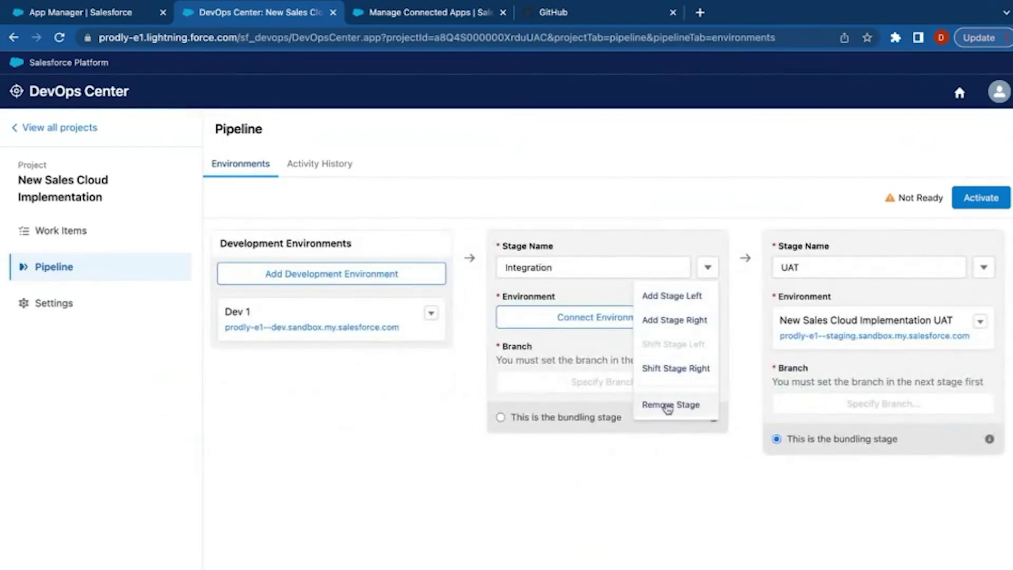
{"action": "left_click", "coordinate": [683, 406]}
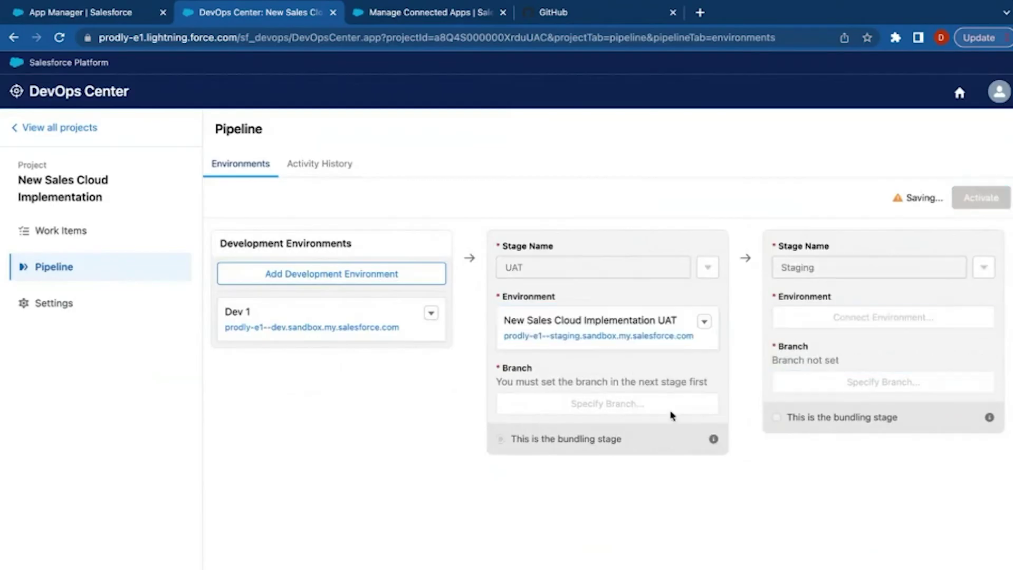
{"action": "scroll", "coordinate": [686, 414], "scroll_direction": "right", "scroll_amount": 3}
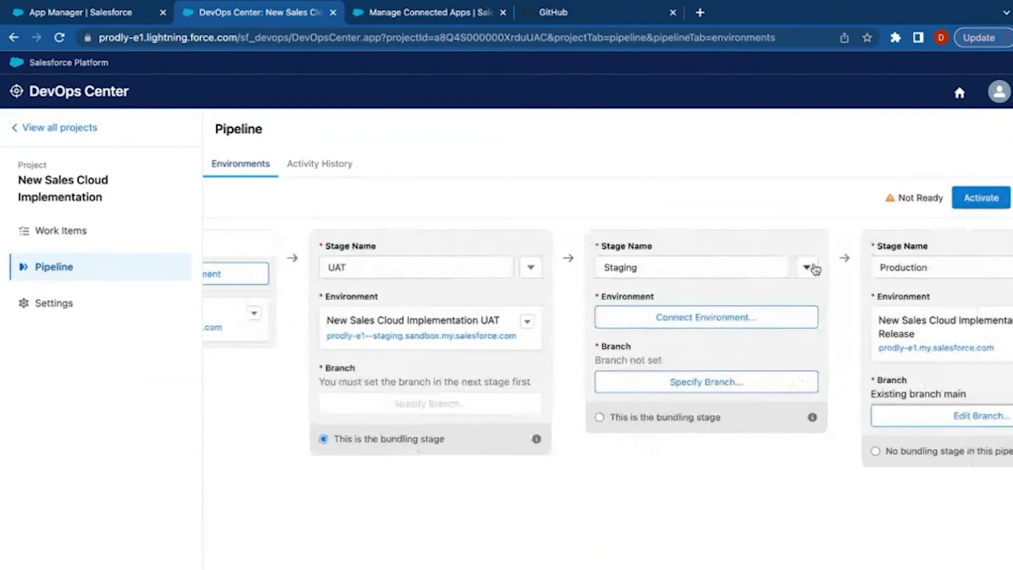
{"action": "left_click", "coordinate": [805, 267]}
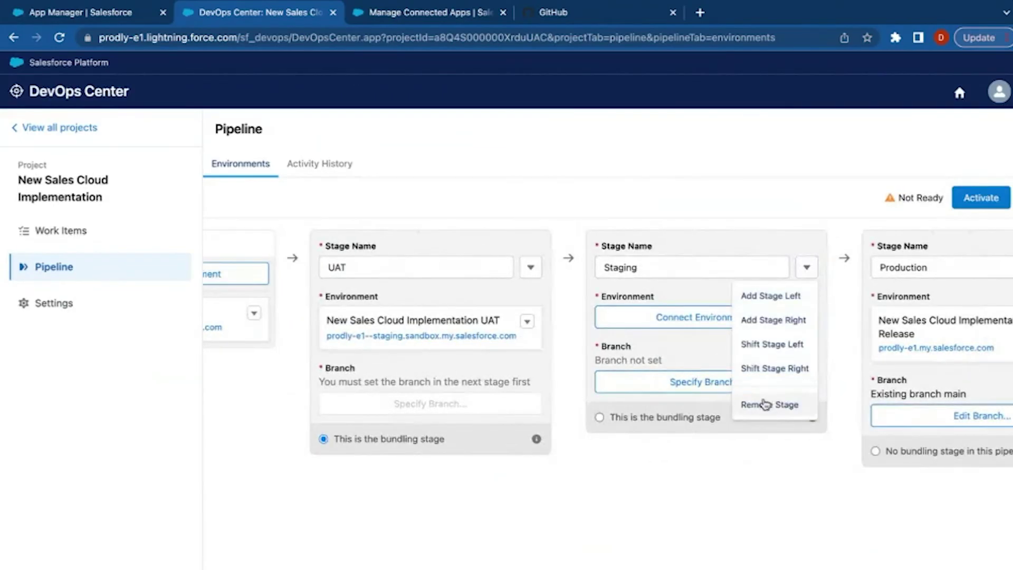
{"action": "left_click", "coordinate": [764, 405]}
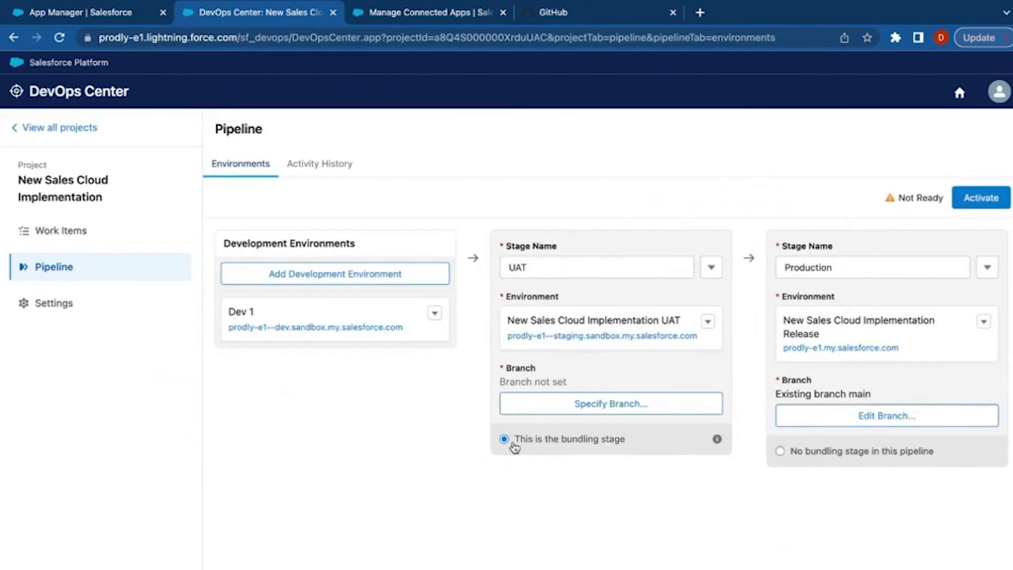
{"action": "left_click", "coordinate": [564, 404]}
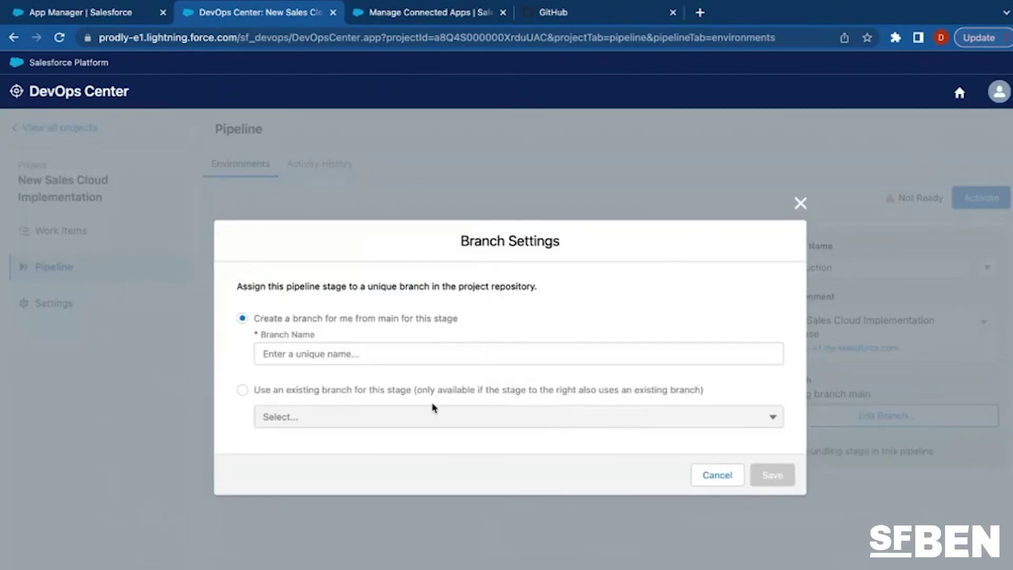
Give the UAT stage a new branch named 'UAT', save it, and activate the pipeline.
{"action": "left_click", "coordinate": [275, 360]}
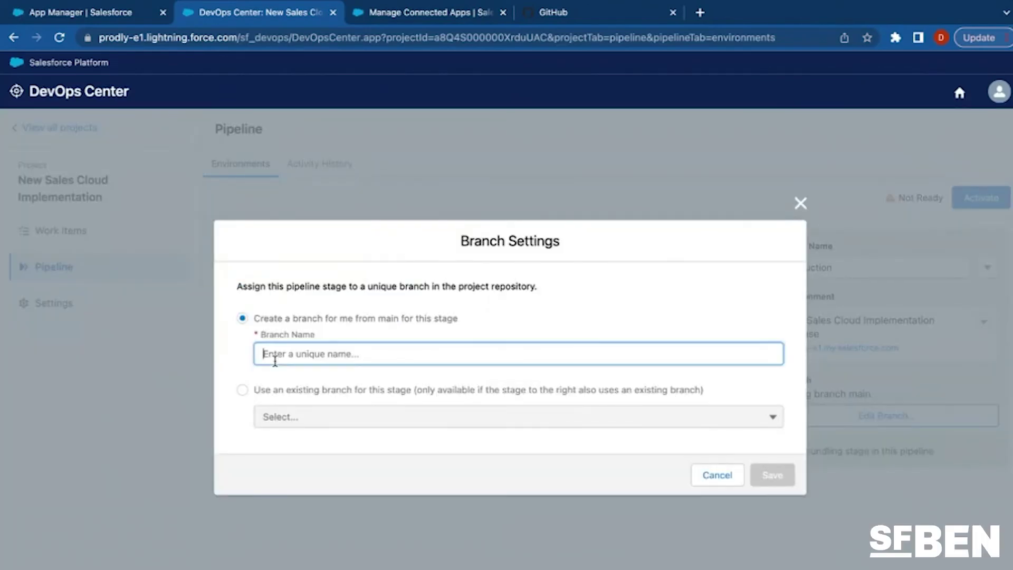
{"action": "type", "text": "UAT"}
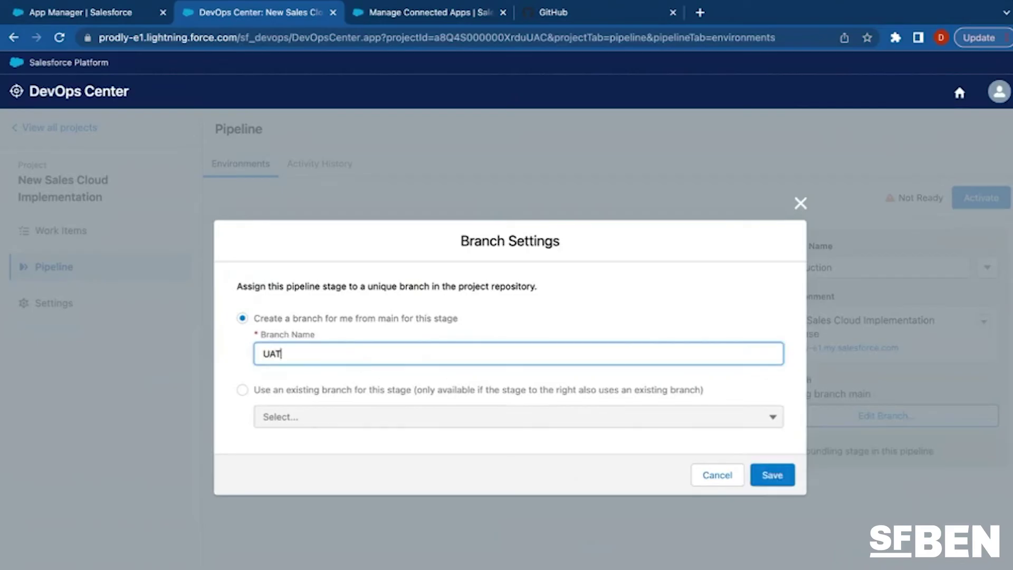
{"action": "left_click", "coordinate": [773, 475]}
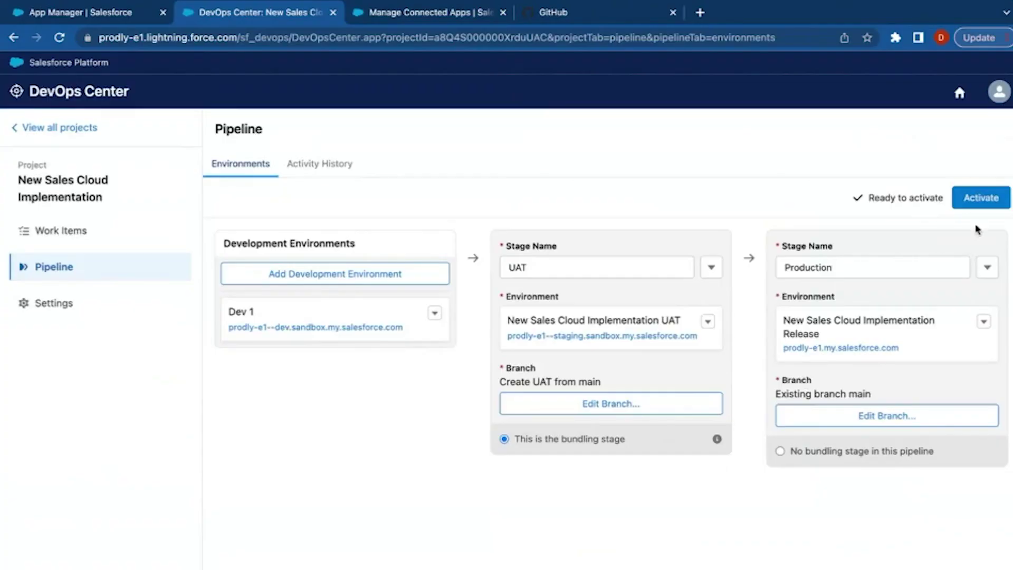
{"action": "left_click", "coordinate": [982, 203]}
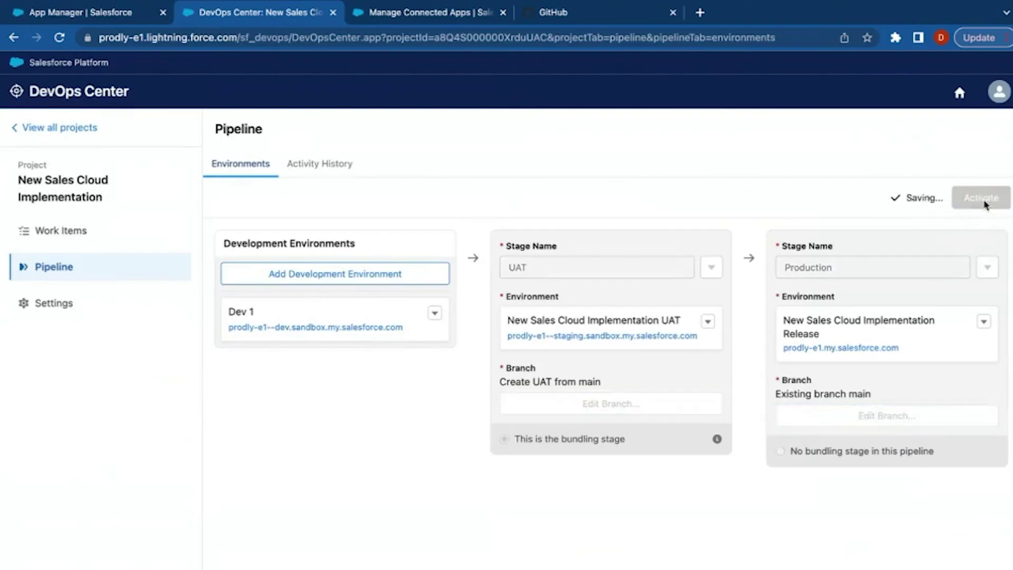